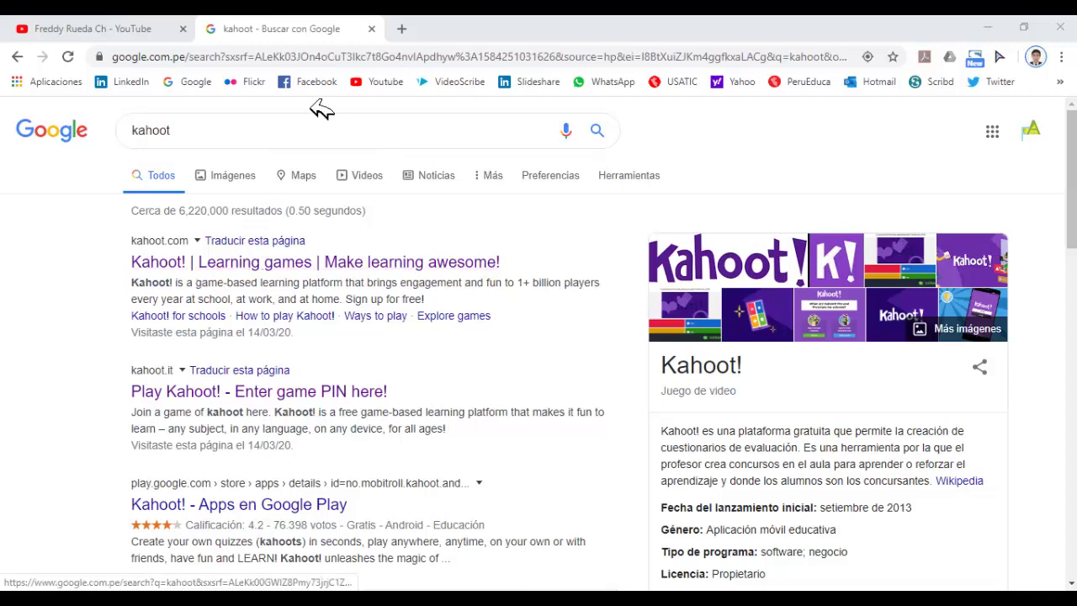
# Open the official Kahoot! website from the search results and start signing up for free
pyautogui.click(233, 135)
pyautogui.click(48, 241)
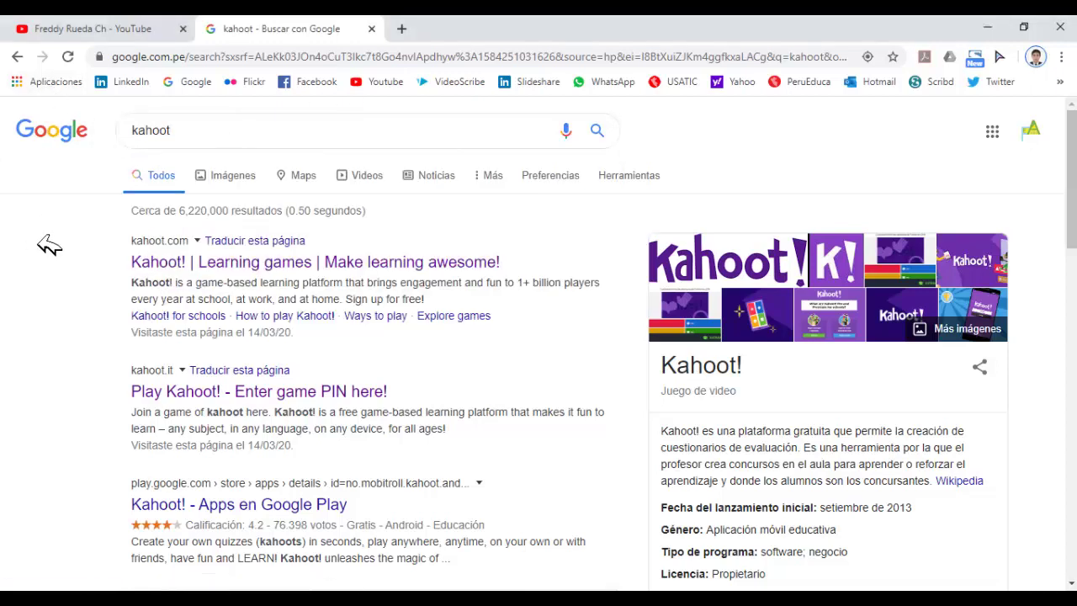
pyautogui.click(180, 272)
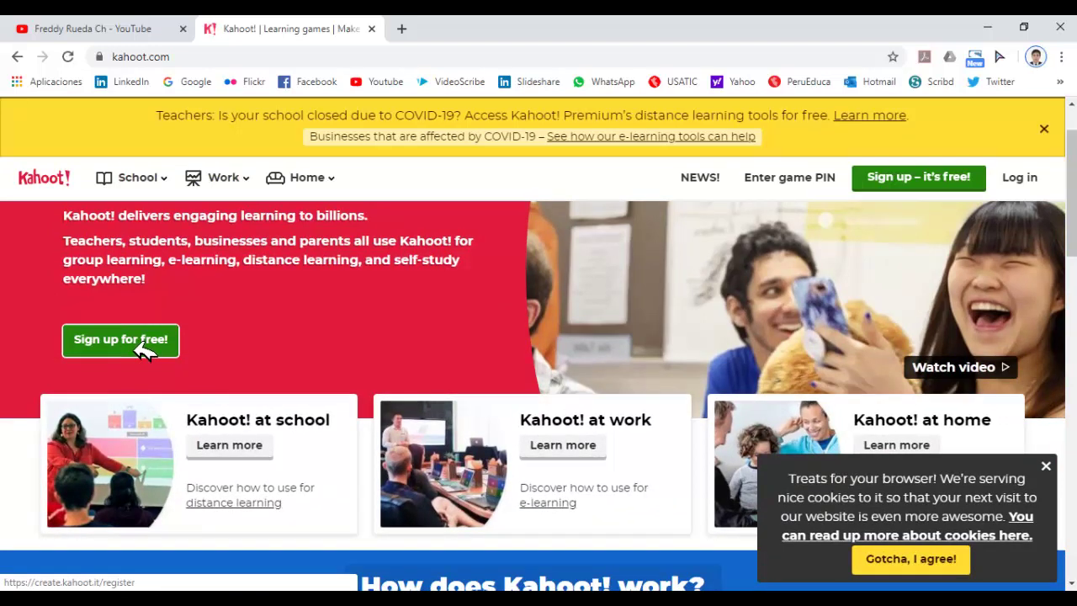
pyautogui.click(143, 352)
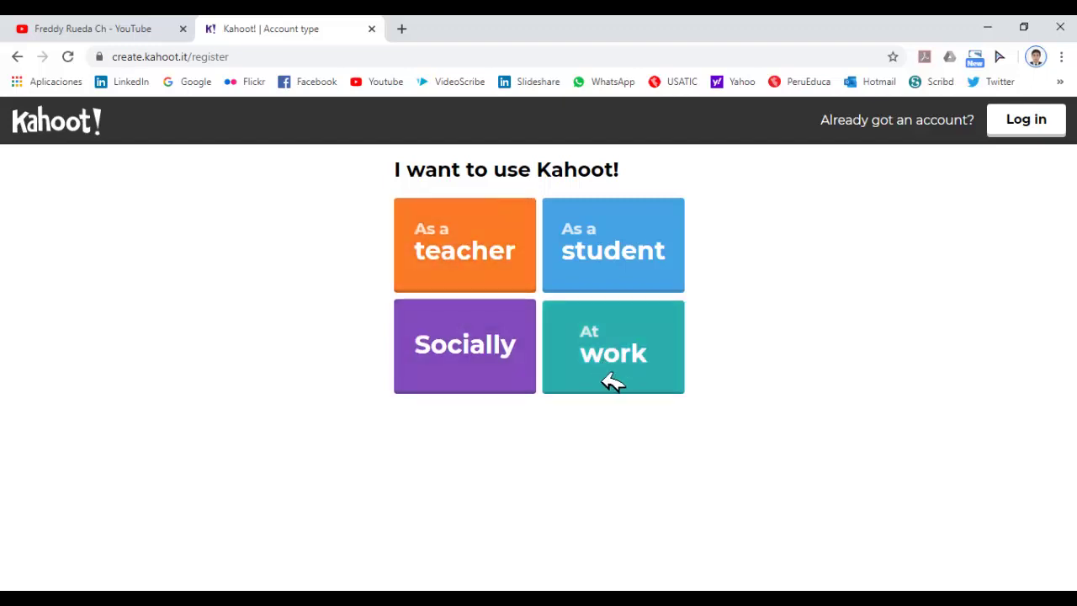
pyautogui.click(471, 250)
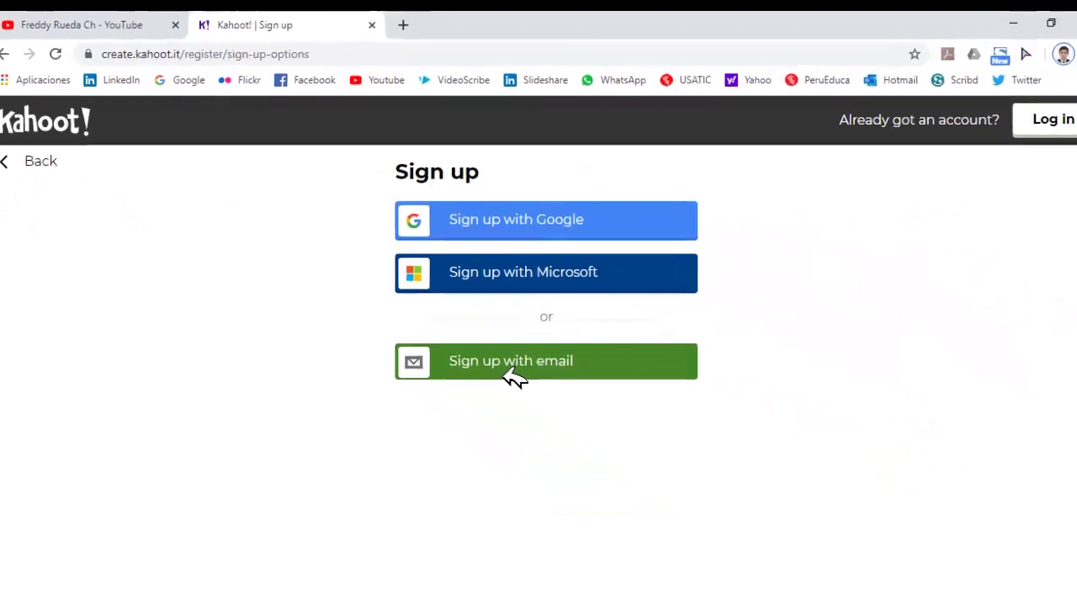
pyautogui.click(499, 368)
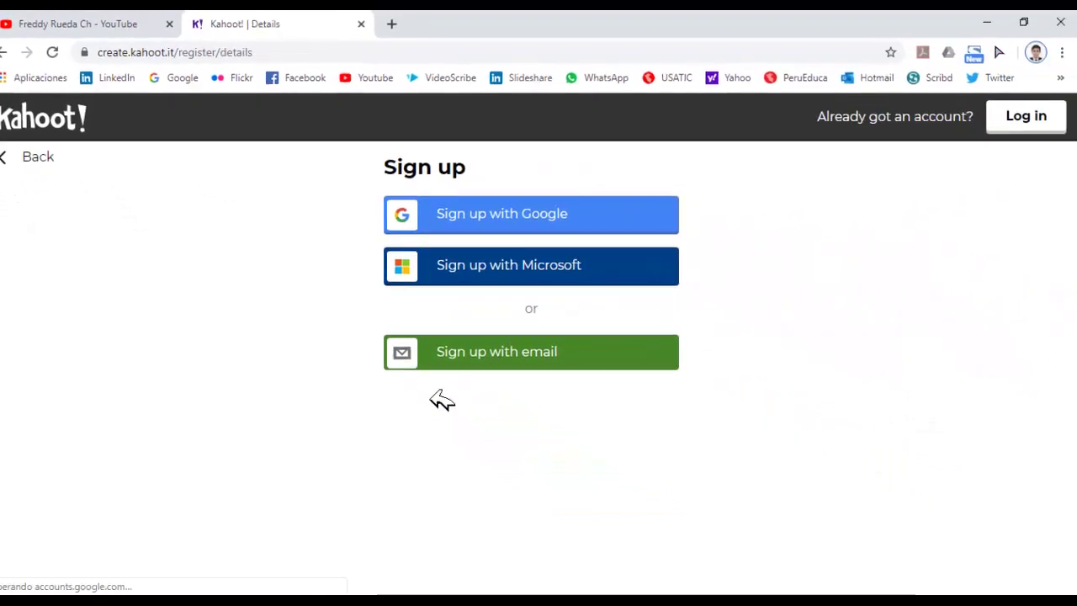
pyautogui.click(453, 246)
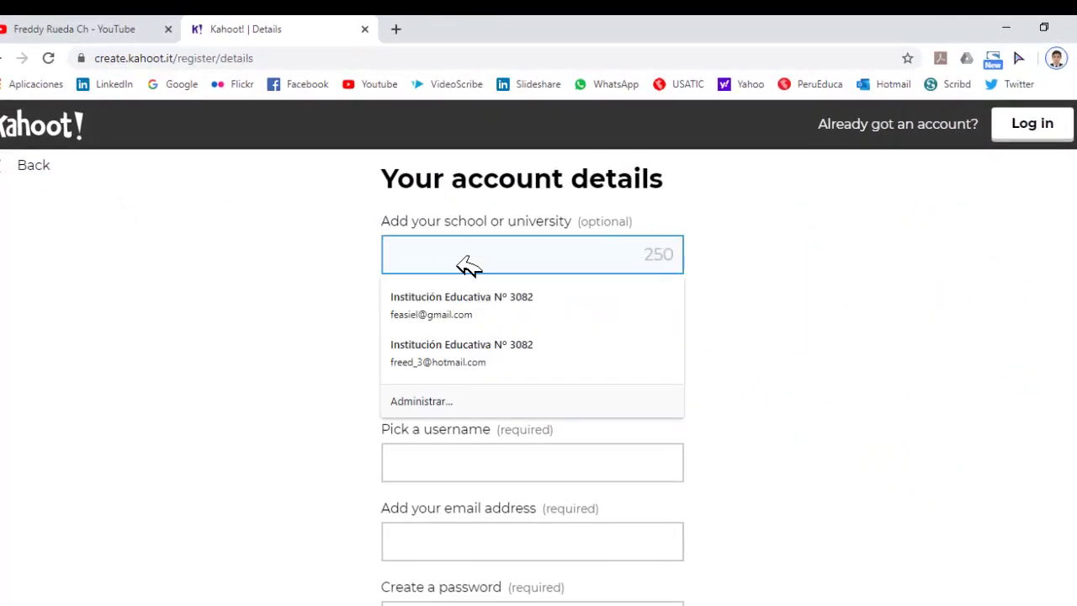
pyautogui.click(466, 313)
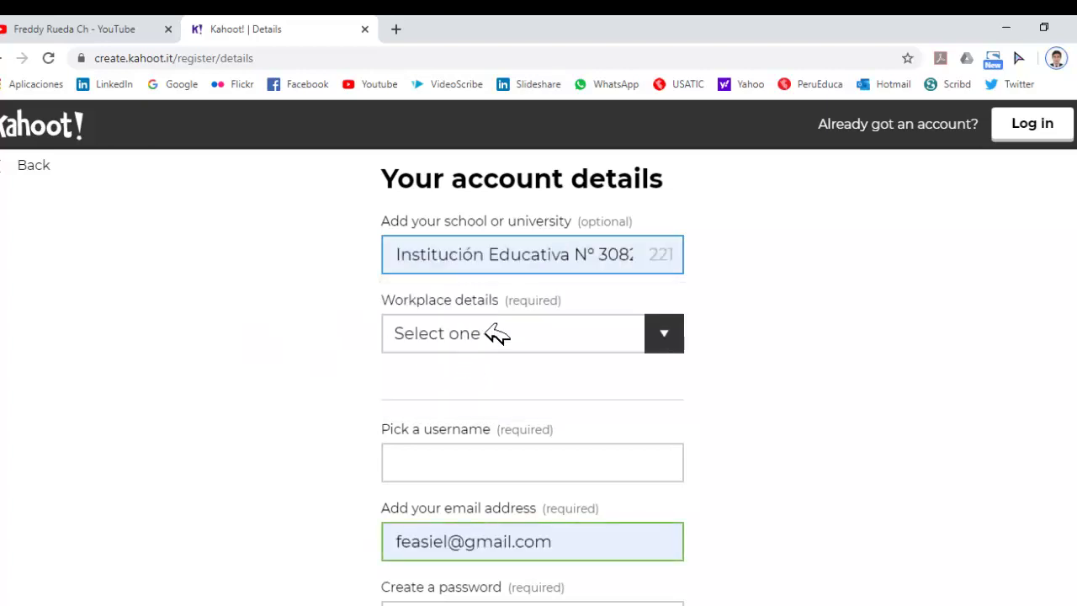
pyautogui.click(503, 346)
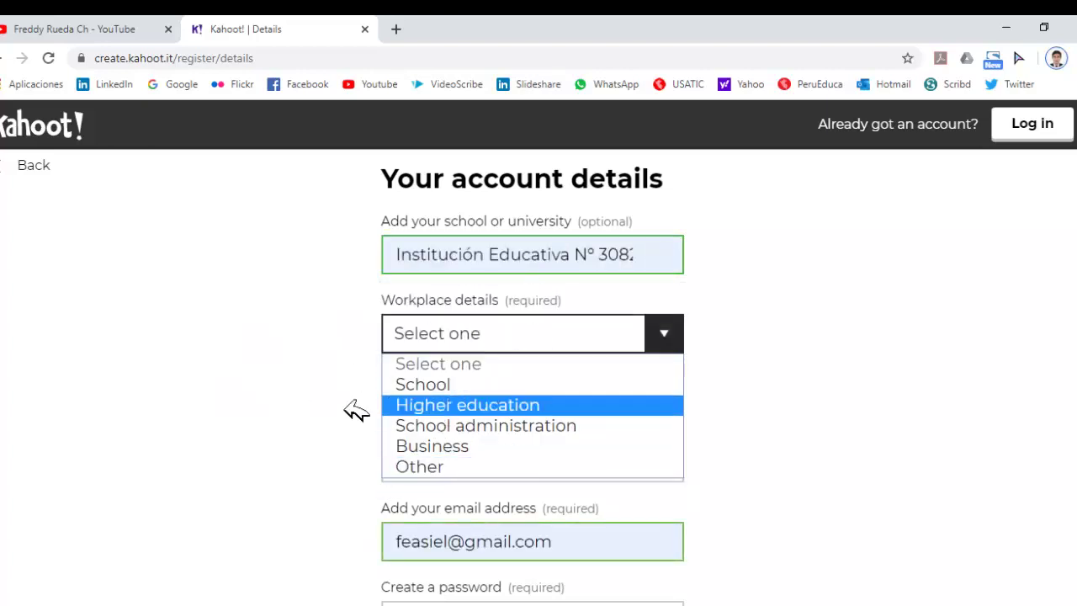
pyautogui.click(446, 392)
pyautogui.scroll(-1, 471, 483)
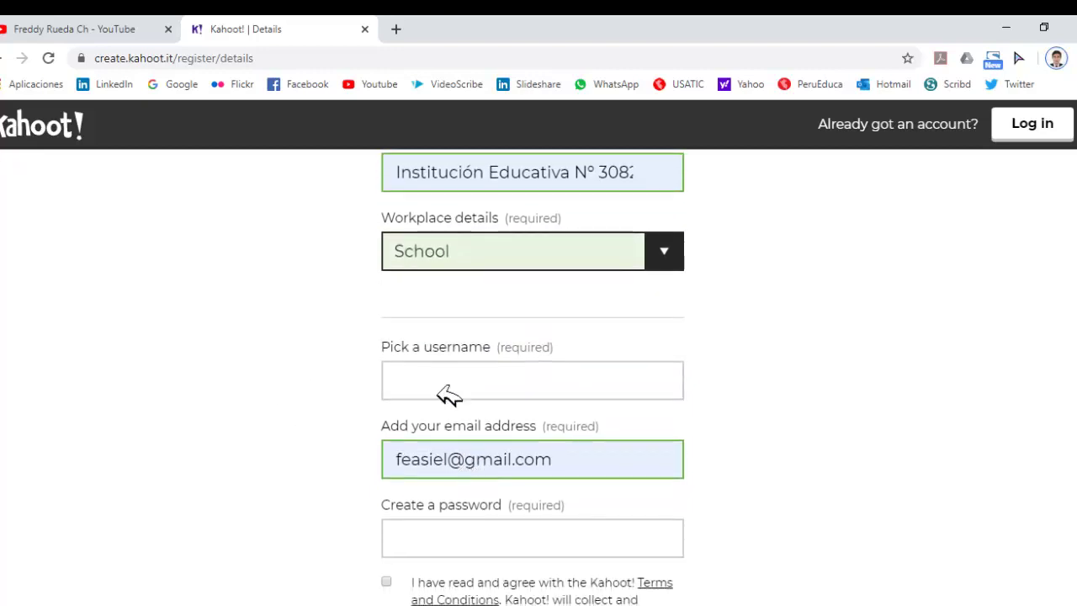
pyautogui.click(448, 393)
pyautogui.write('fdgdf')
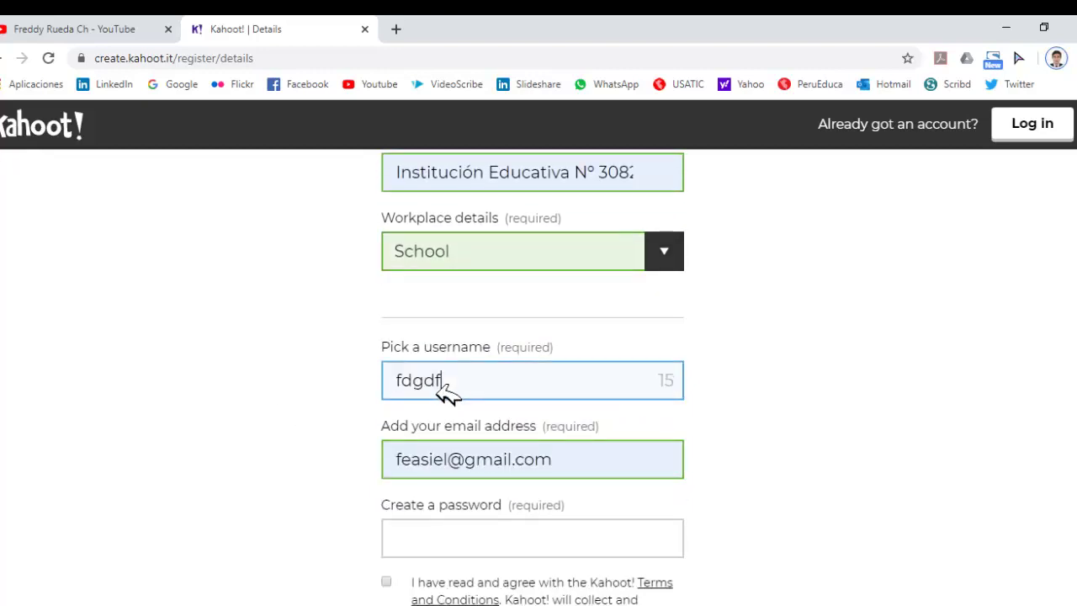
pyautogui.write('gdfgfd')
pyautogui.scroll(-2, 543, 283)
pyautogui.click(555, 304)
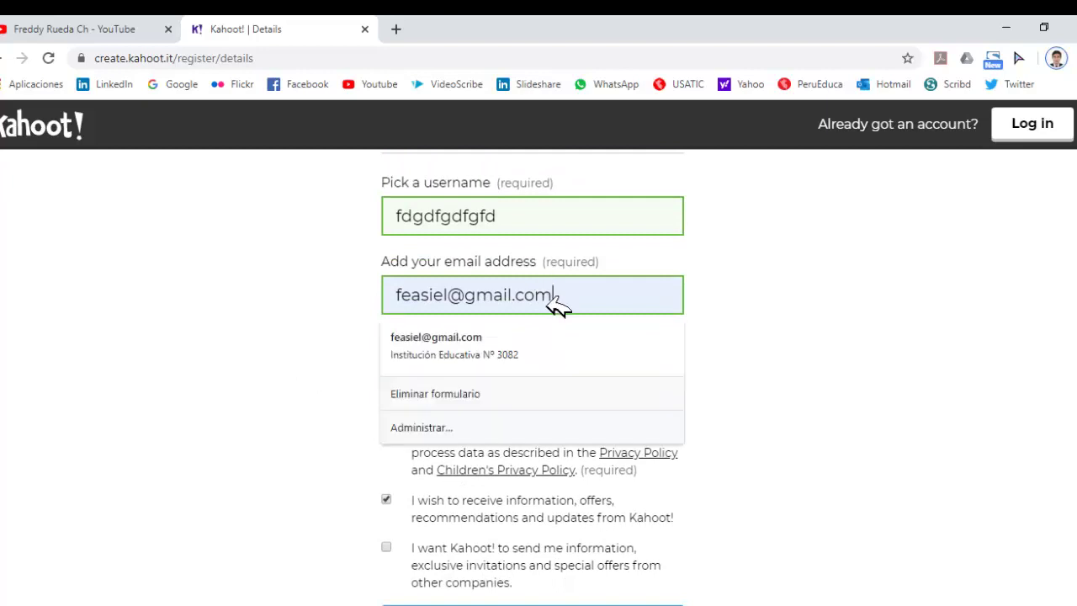
pyautogui.click(437, 355)
pyautogui.scroll(-2, 395, 505)
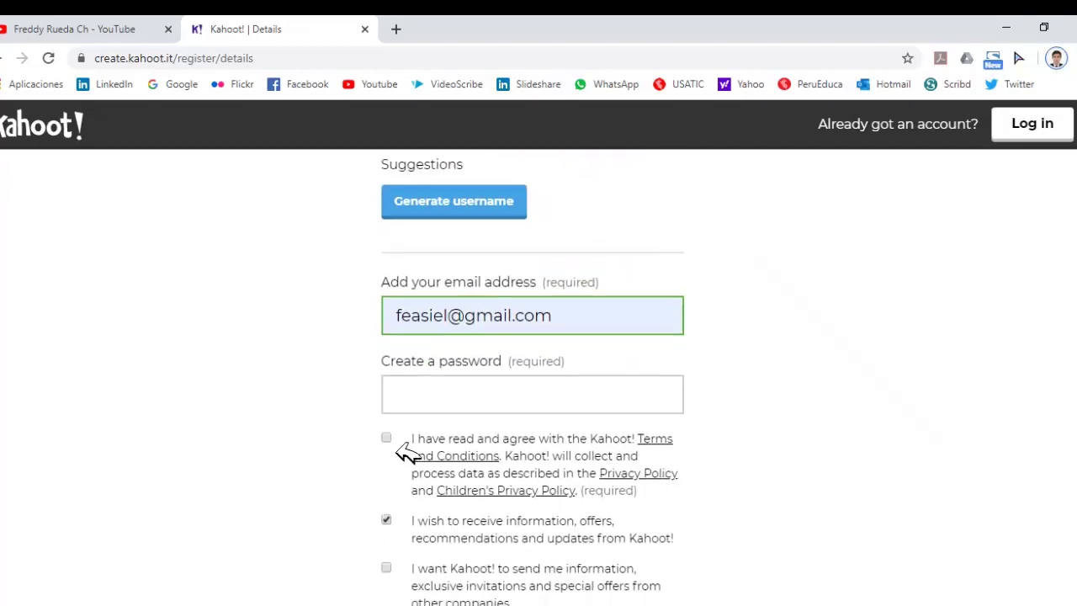
pyautogui.click(420, 407)
pyautogui.write('*********')
pyautogui.scroll(-2, 370, 387)
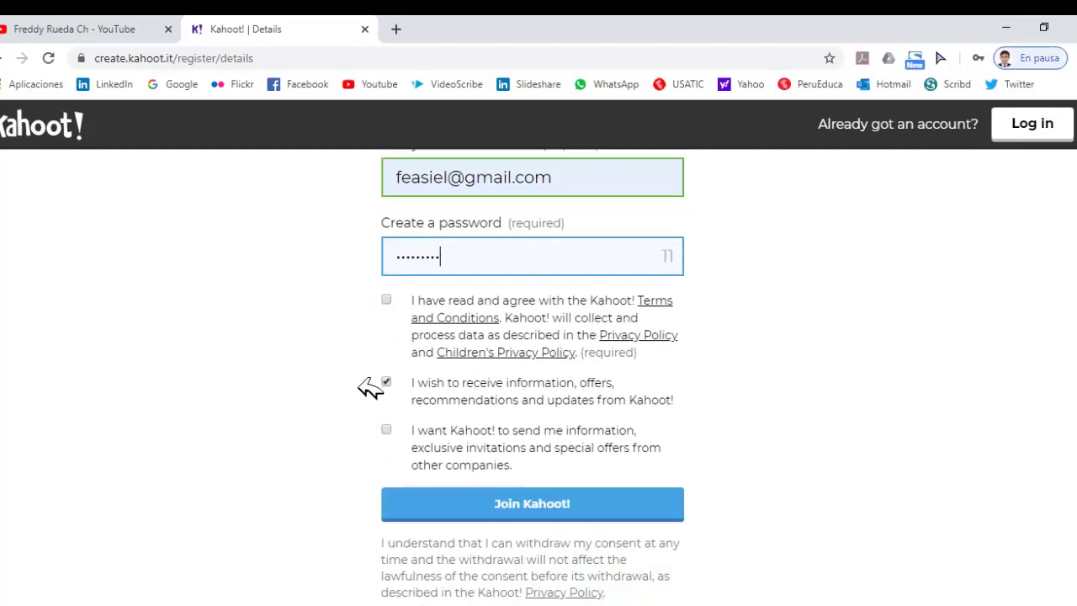
pyautogui.click(387, 301)
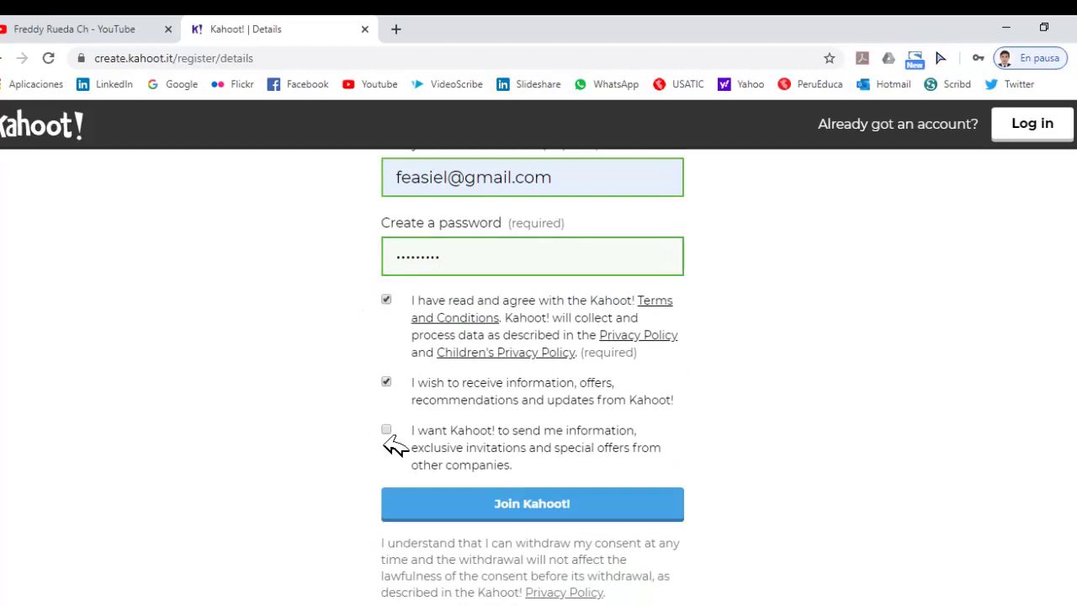
pyautogui.click(386, 431)
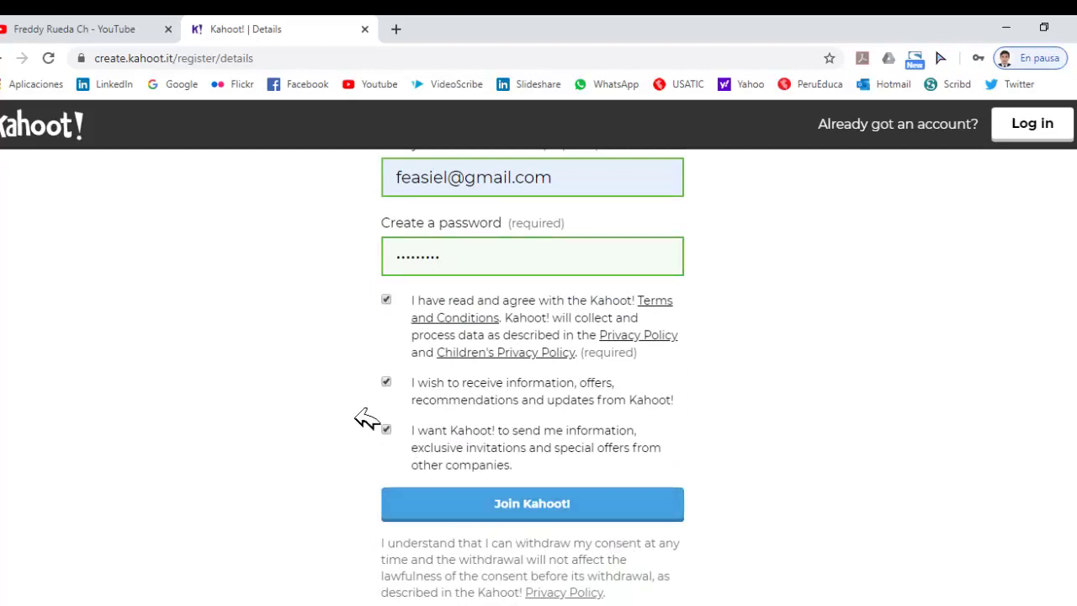
pyautogui.scroll(5, 366, 418)
pyautogui.scroll(-1, 193, 331)
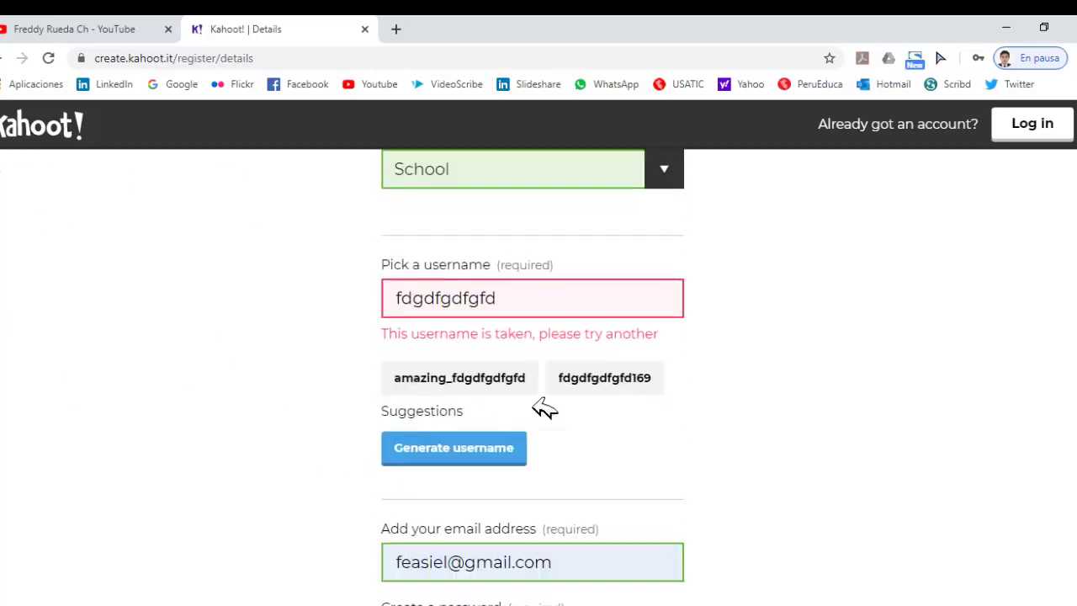
pyautogui.moveTo(516, 307); pyautogui.dragTo(341, 281)
pyautogui.write('fr')
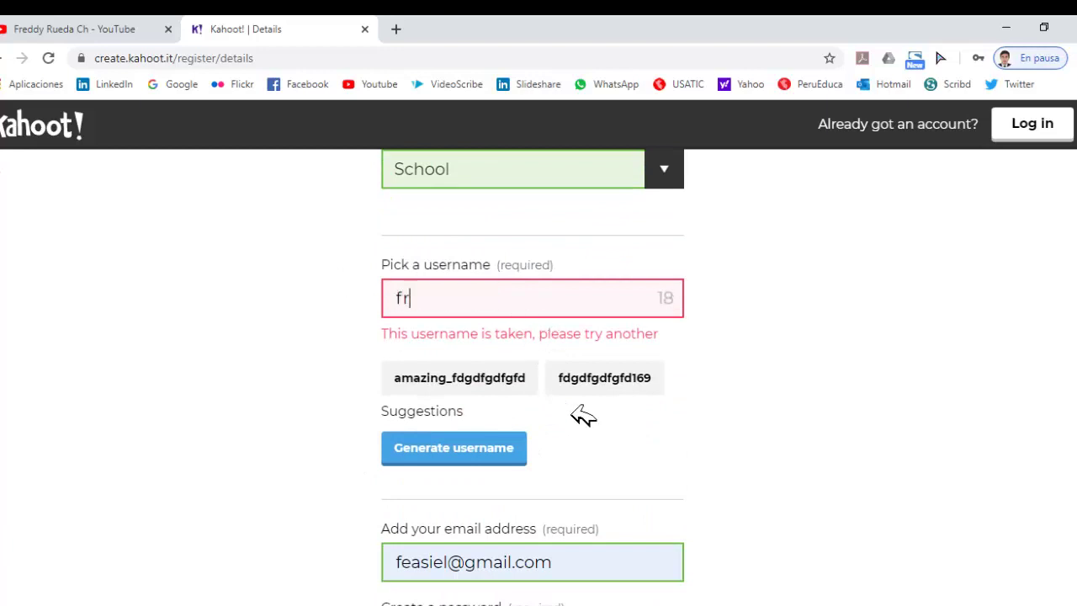
pyautogui.write('eddttt')
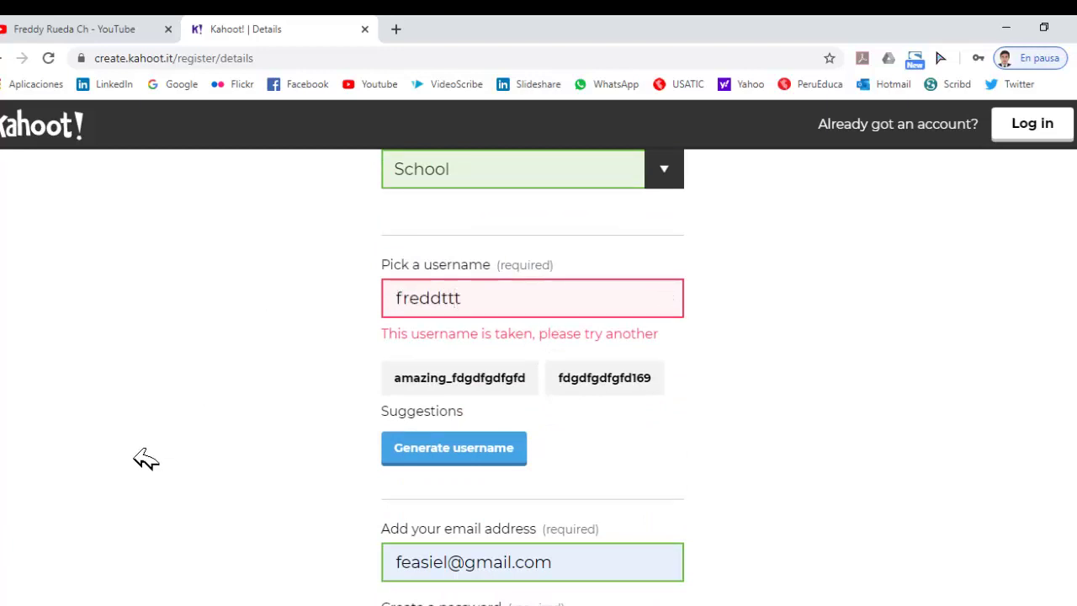
pyautogui.scroll(2, 688, 338)
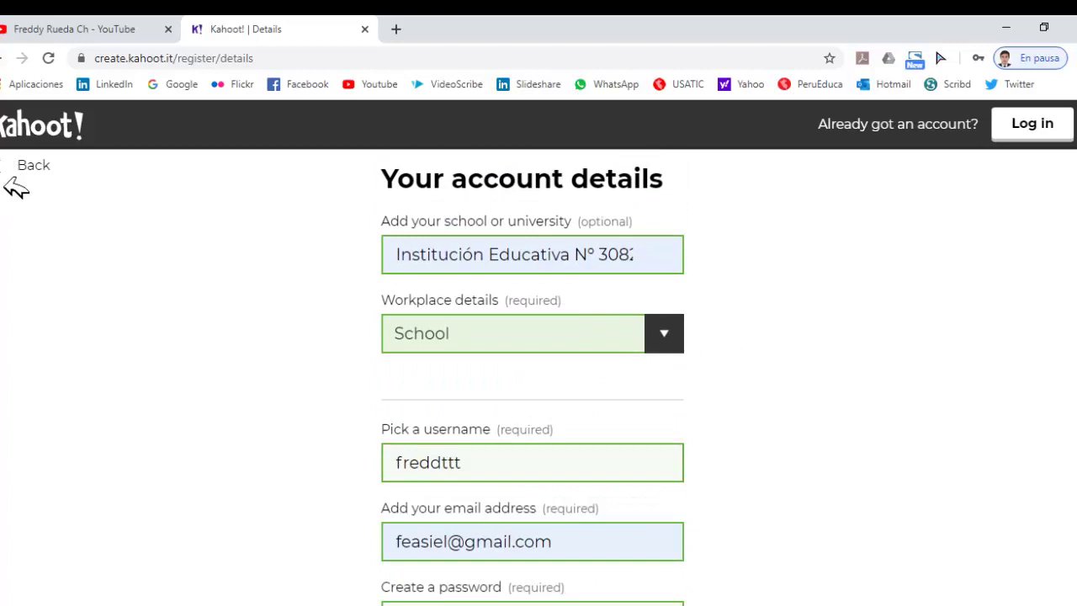
pyautogui.click(10, 170)
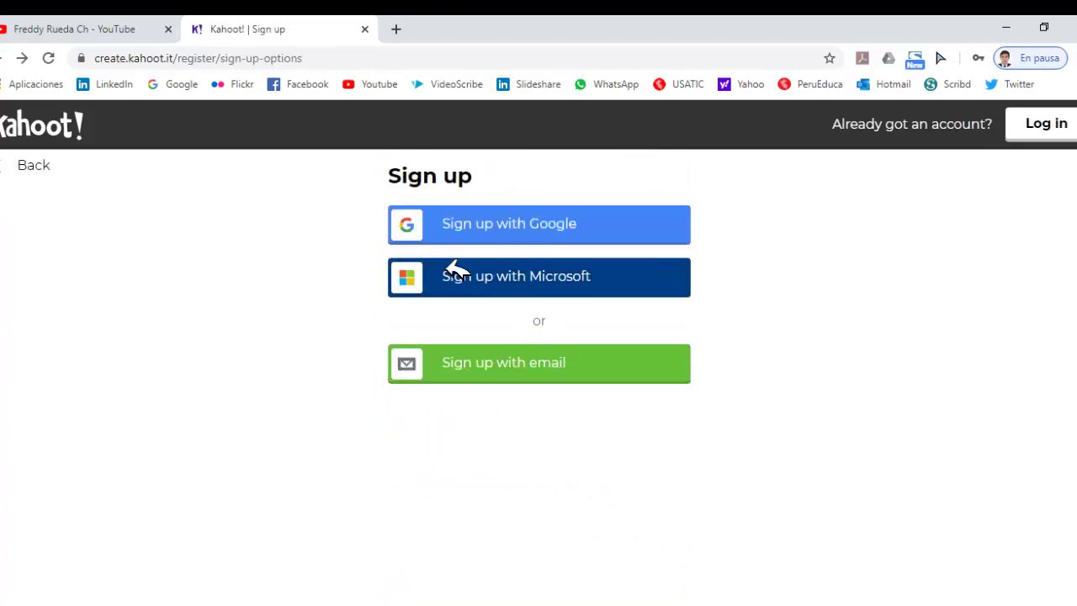
pyautogui.click(10, 180)
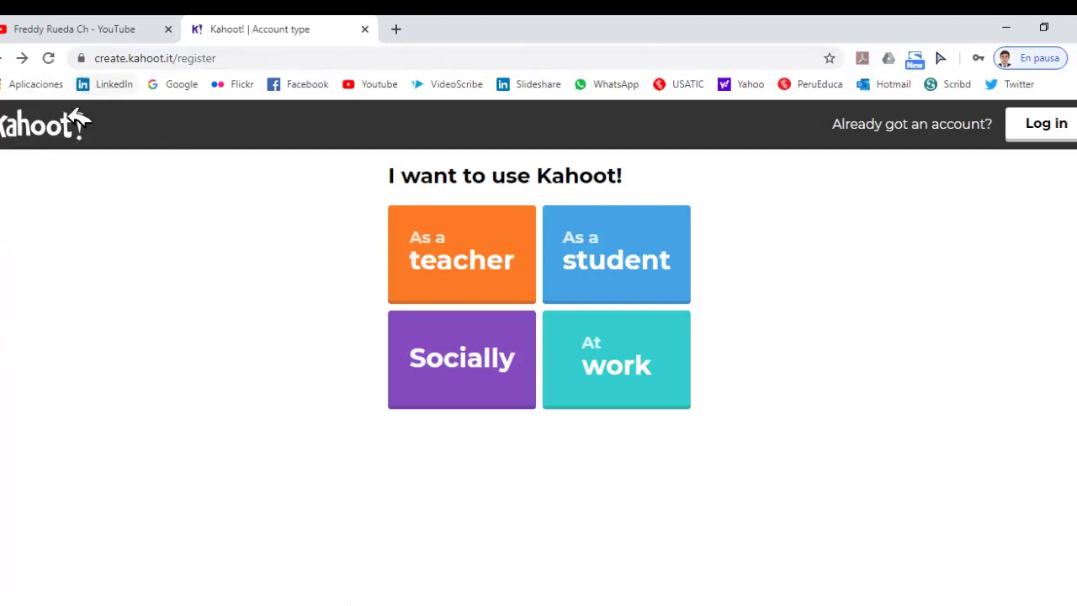
pyautogui.click(65, 126)
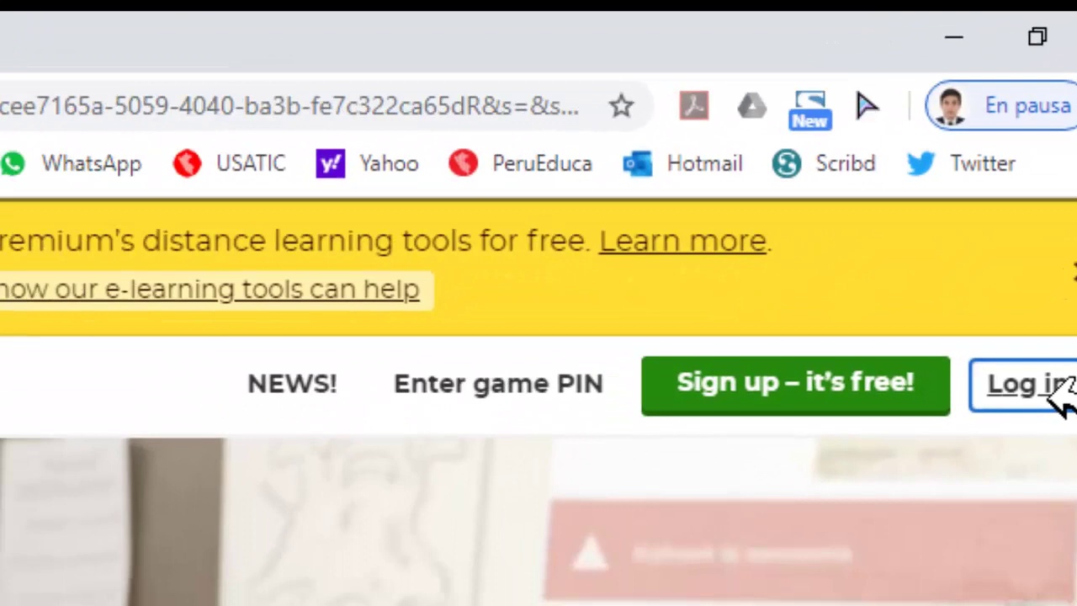
# Log in to the Kahoot! teacher account with its email and password
pyautogui.click(1014, 464)
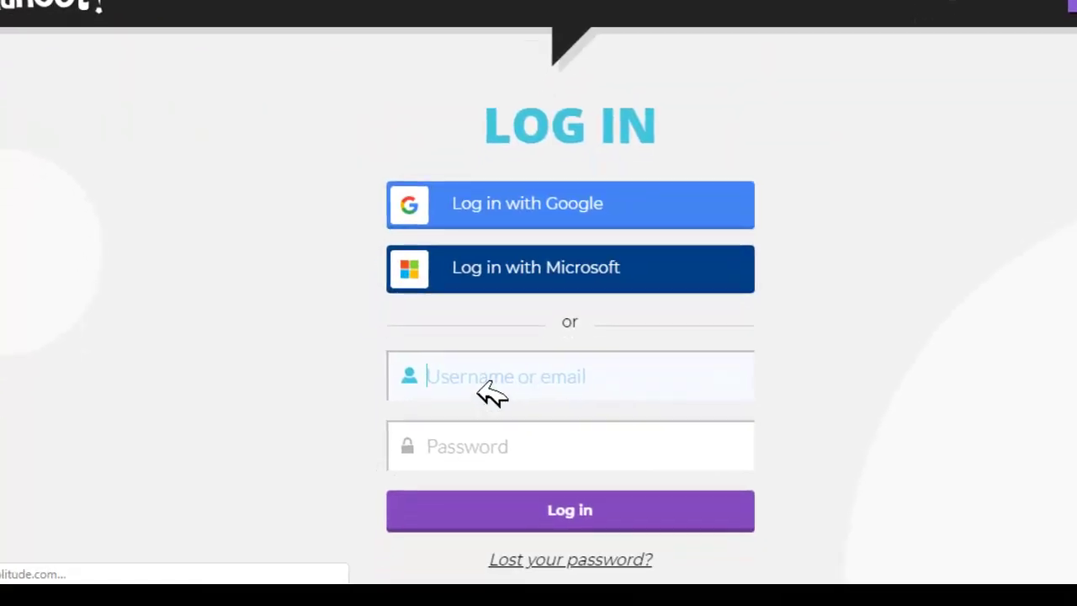
pyautogui.write('der')
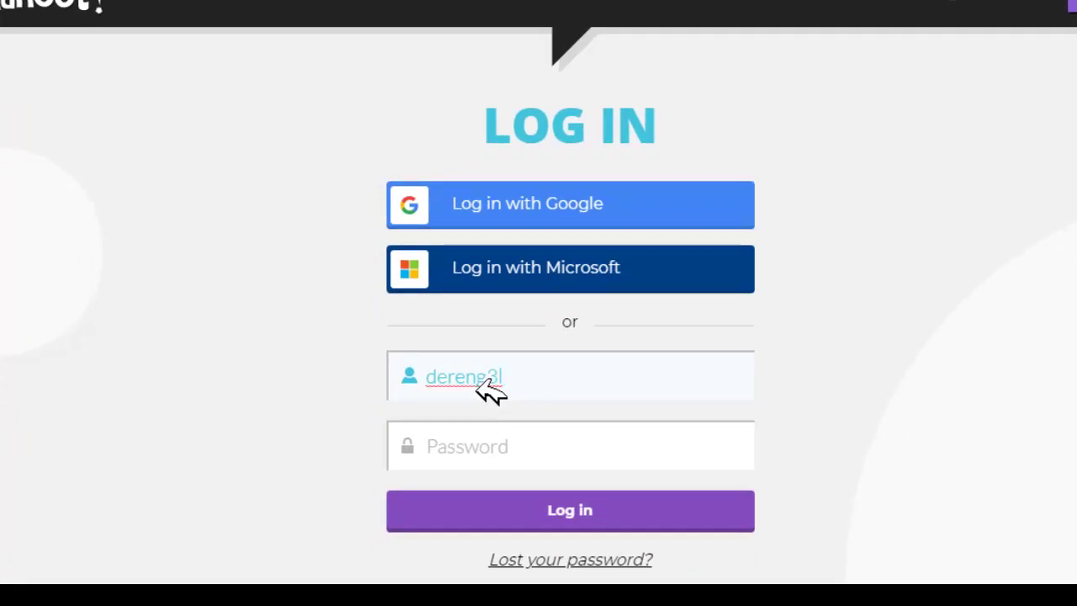
pyautogui.write('eng3l')
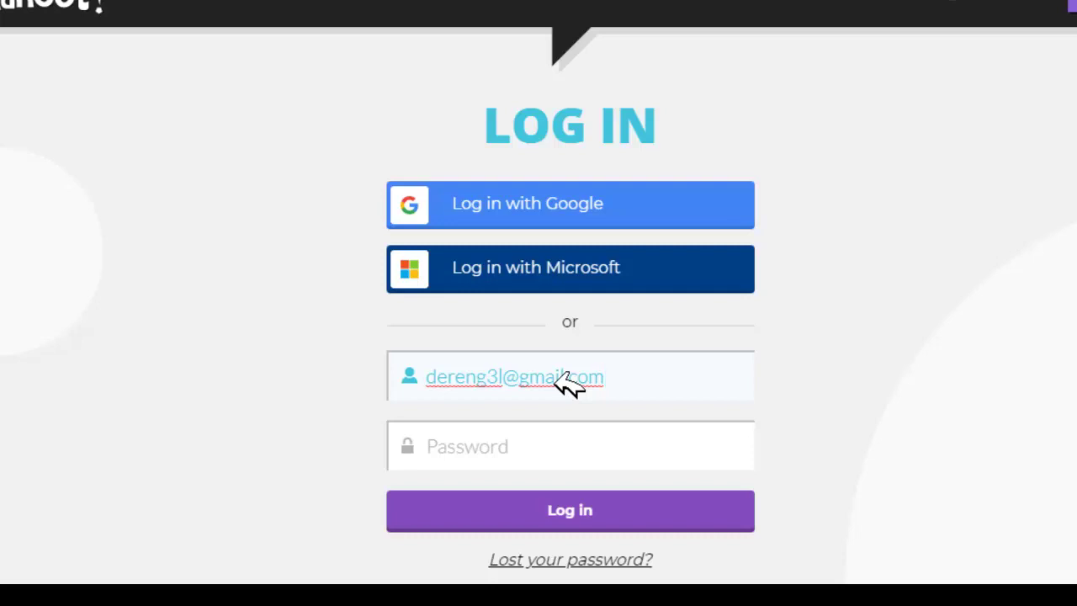
pyautogui.click(529, 460)
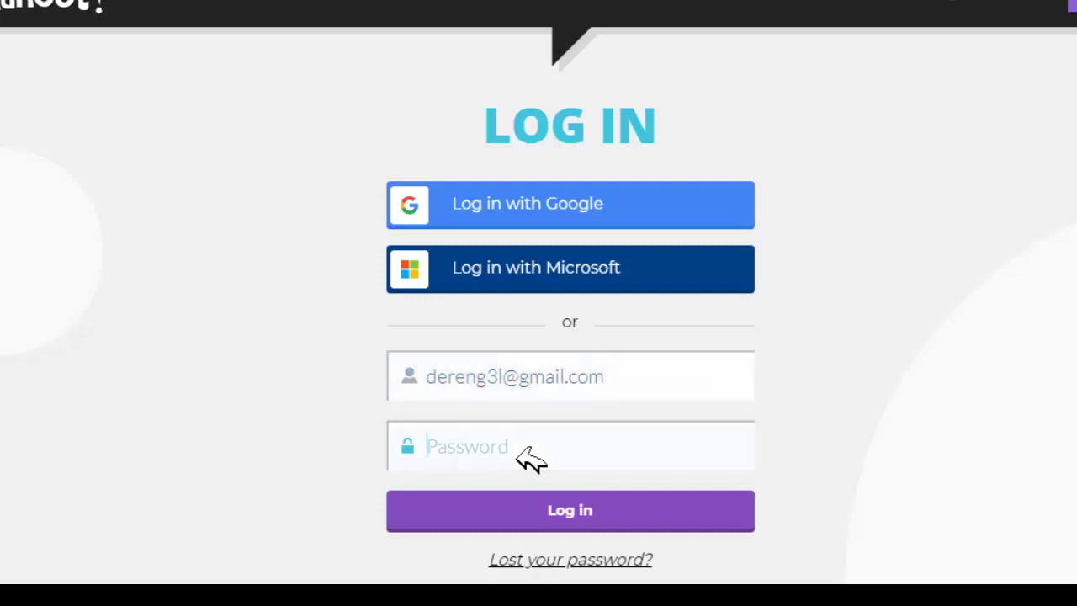
pyautogui.write('••')
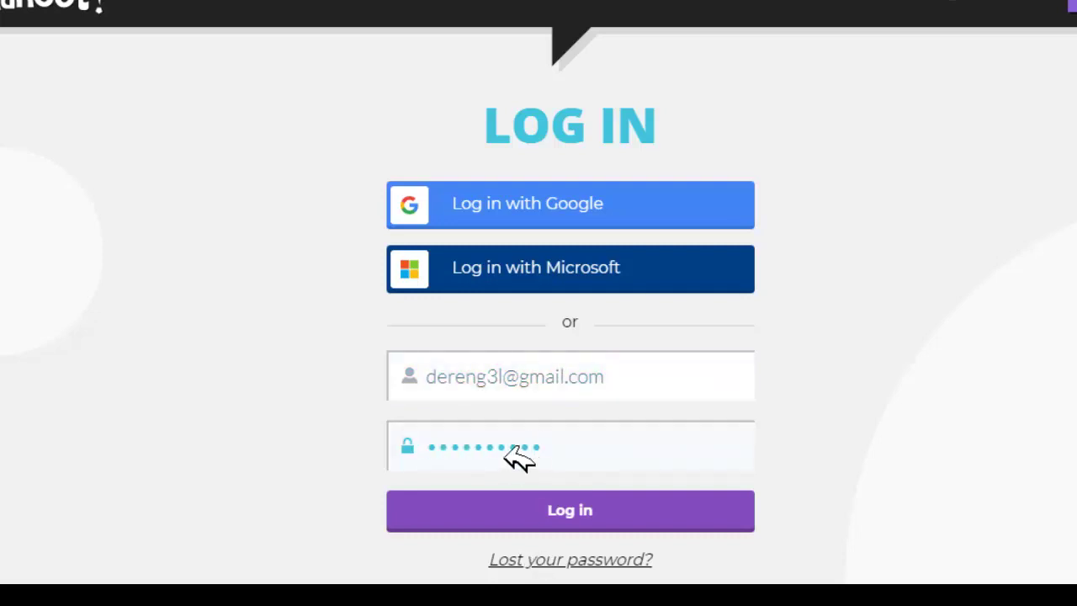
pyautogui.click(612, 523)
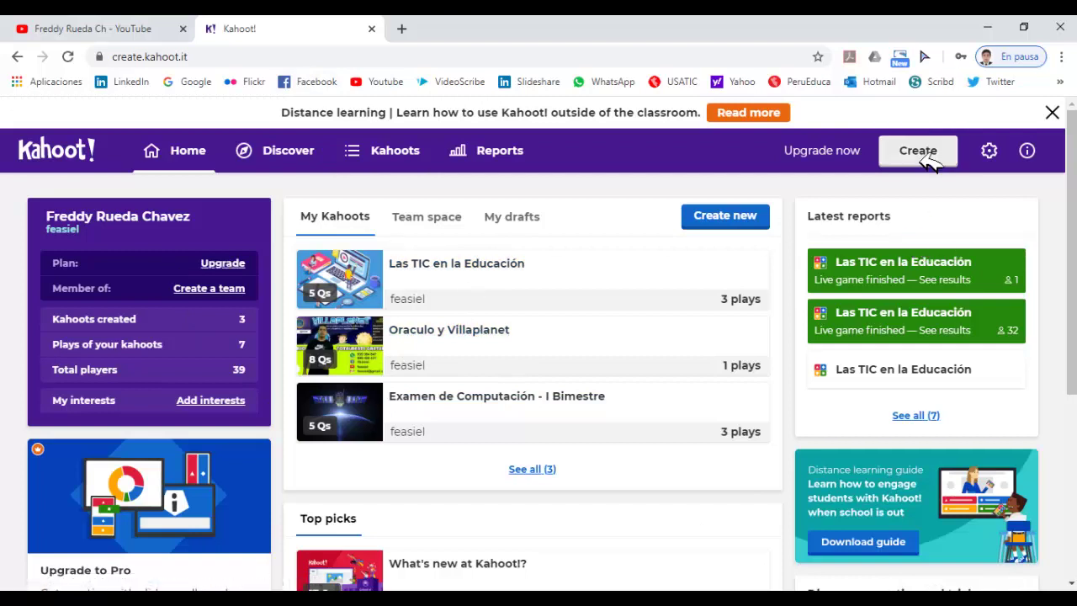
# Start a blank new kahoot and paste '¿Que es una computadora?' as its first question
pyautogui.click(921, 155)
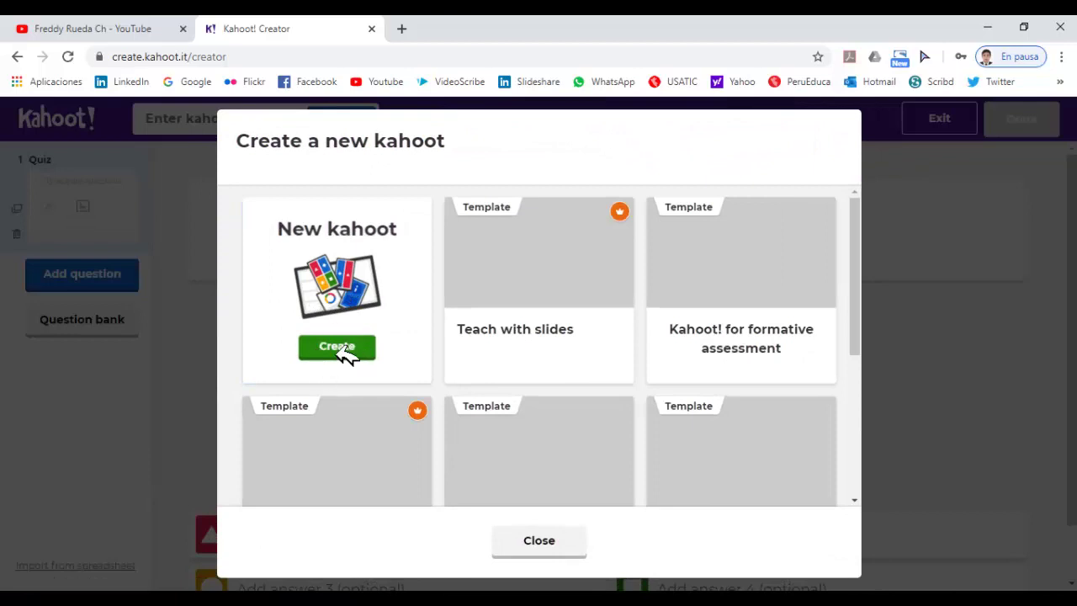
pyautogui.click(343, 352)
pyautogui.click(618, 252)
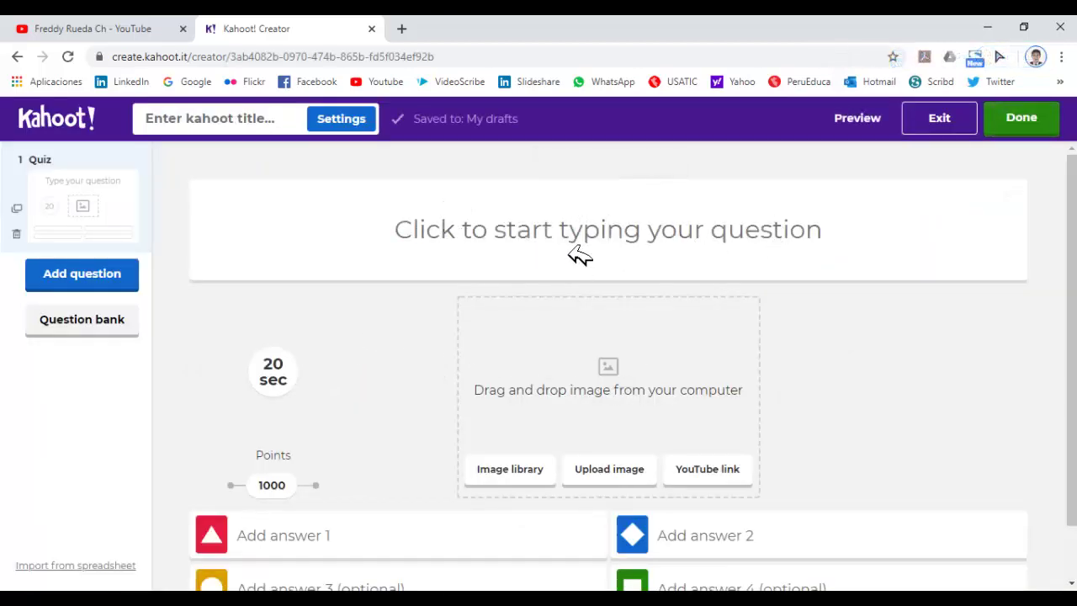
pyautogui.click(583, 258)
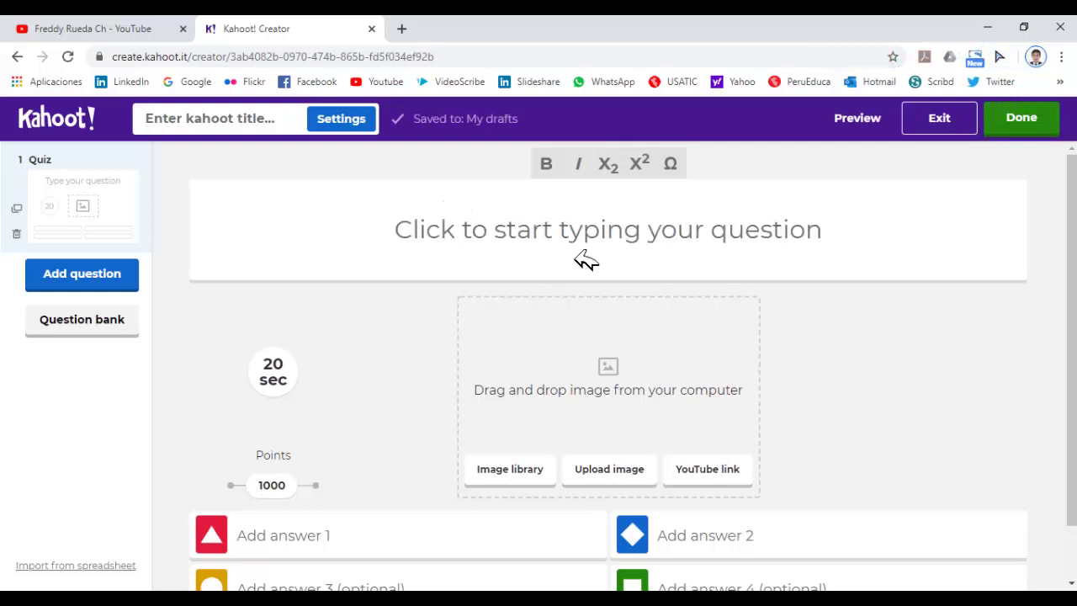
pyautogui.write('¿Que es una computadora?')
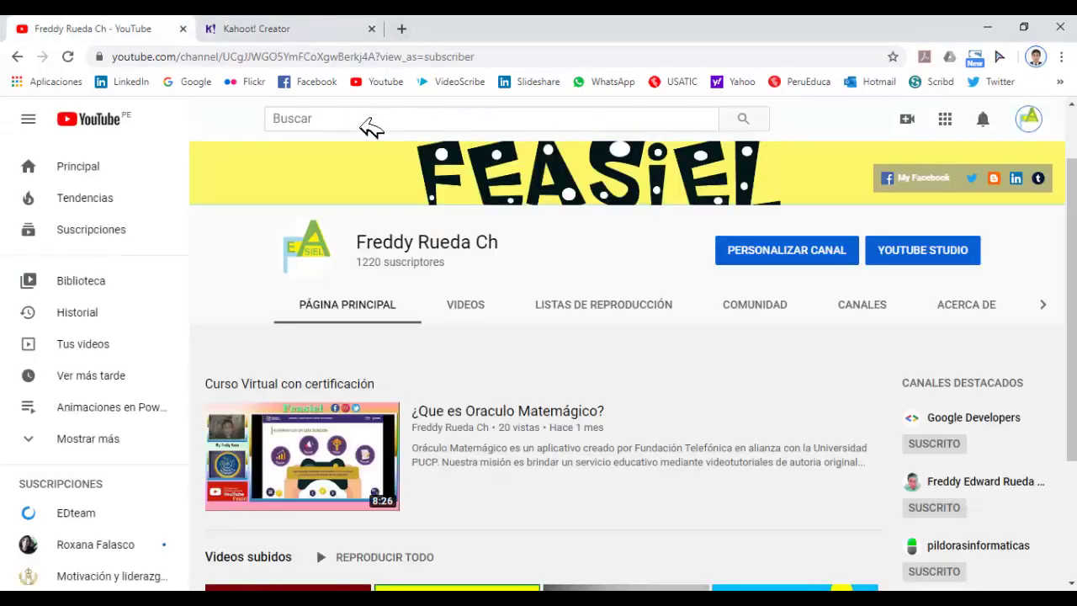
# Search YouTube for 'la computadora' and open the video 'Computadora y sus Partes'
pyautogui.click(368, 123)
pyautogui.write('la com')
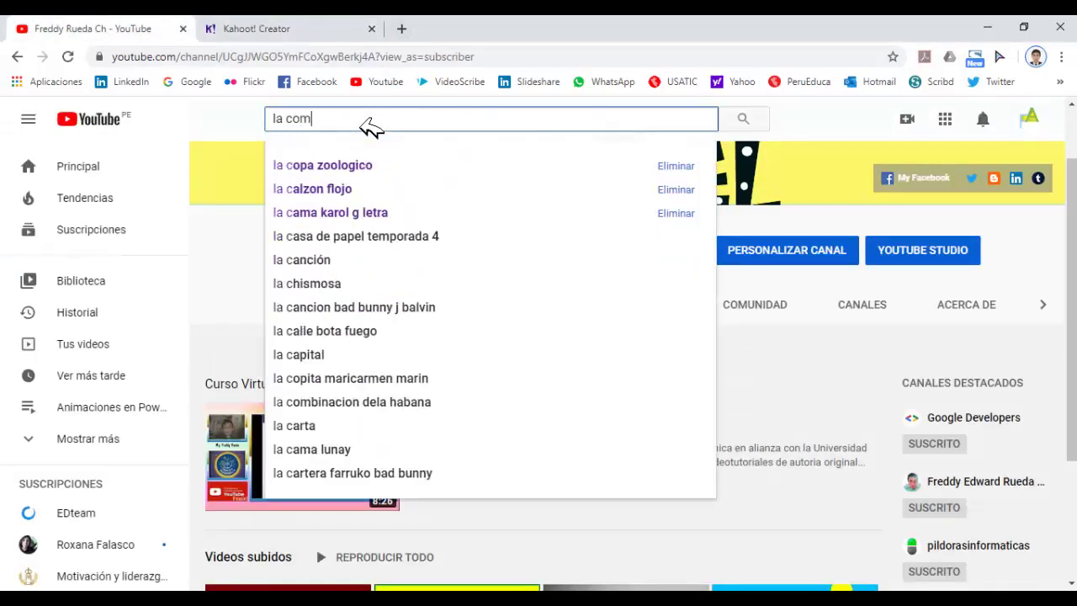
pyautogui.write('putadora')
pyautogui.press('Return')
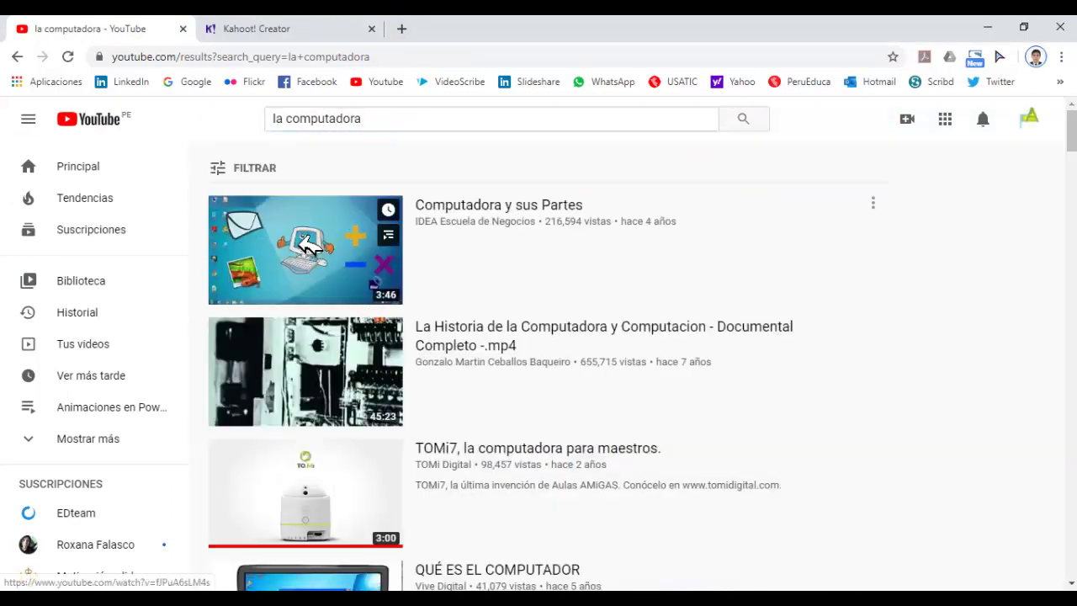
pyautogui.click(309, 245)
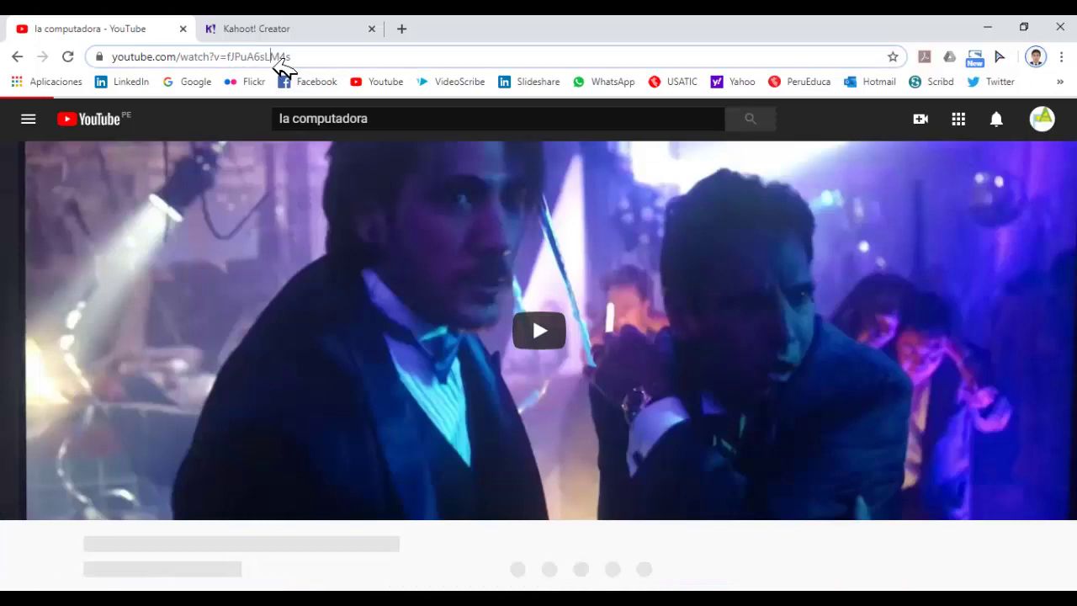
# Copy the video's URL, pause and mute it, and return to the Kahoot! editor
pyautogui.click(278, 59)
pyautogui.hotkey('ctrl', 'c')
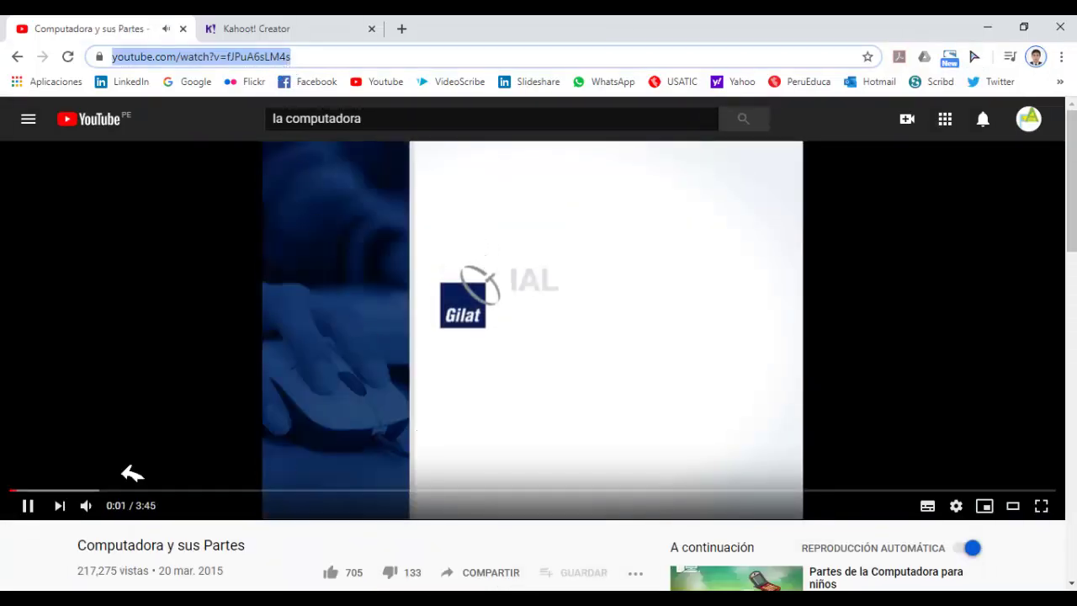
pyautogui.click(27, 506)
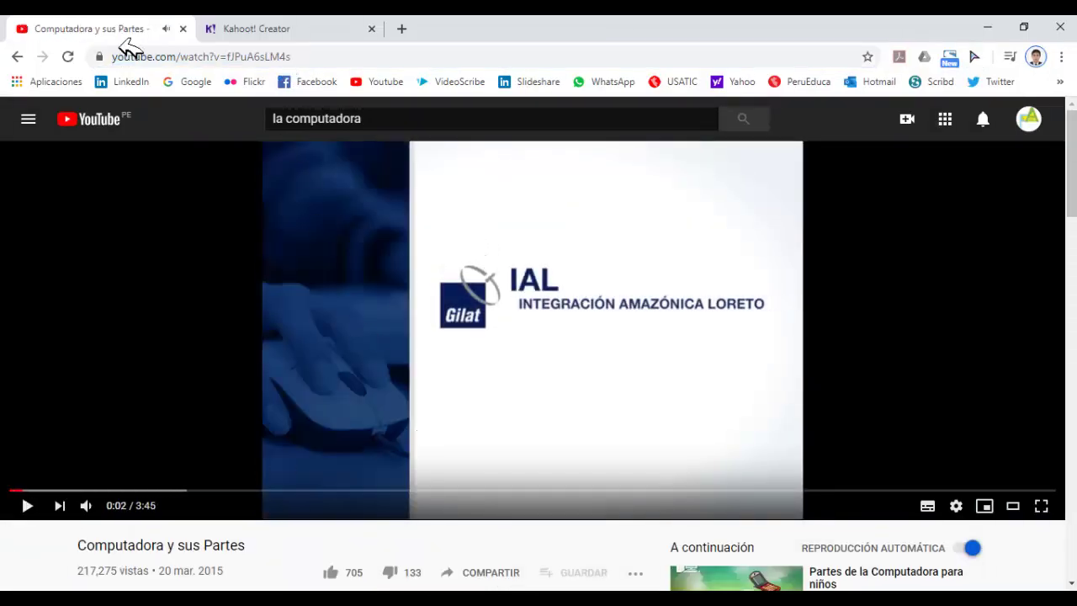
pyautogui.click(87, 514)
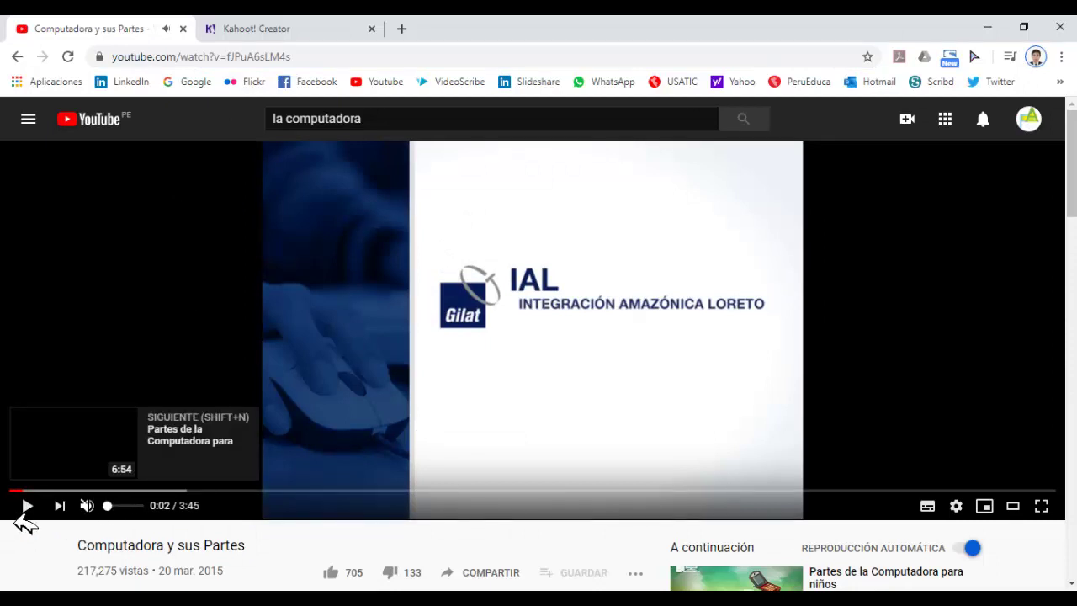
pyautogui.click(257, 28)
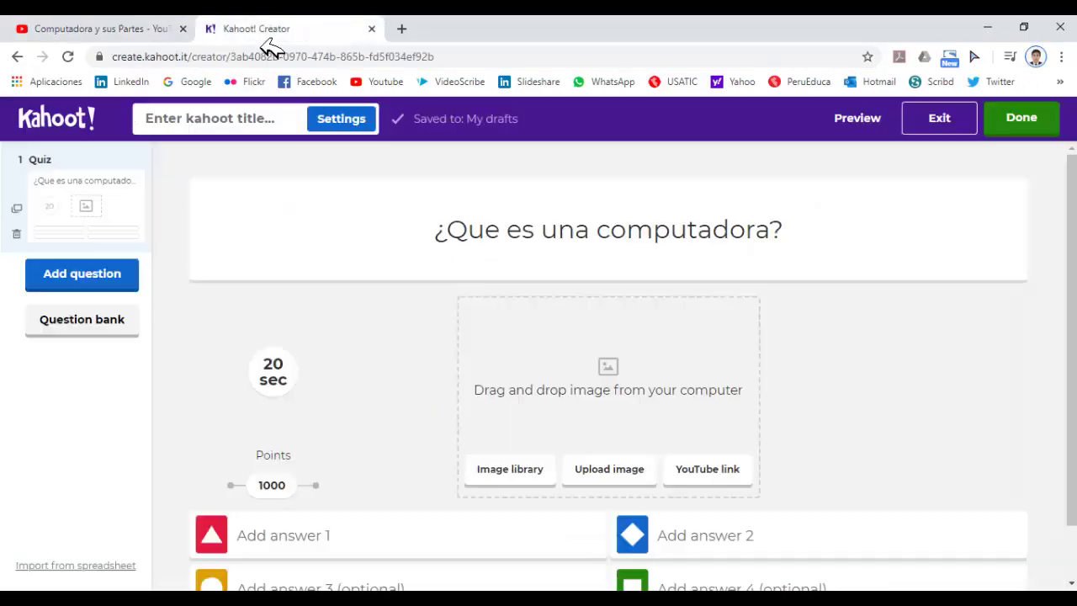
pyautogui.click(711, 484)
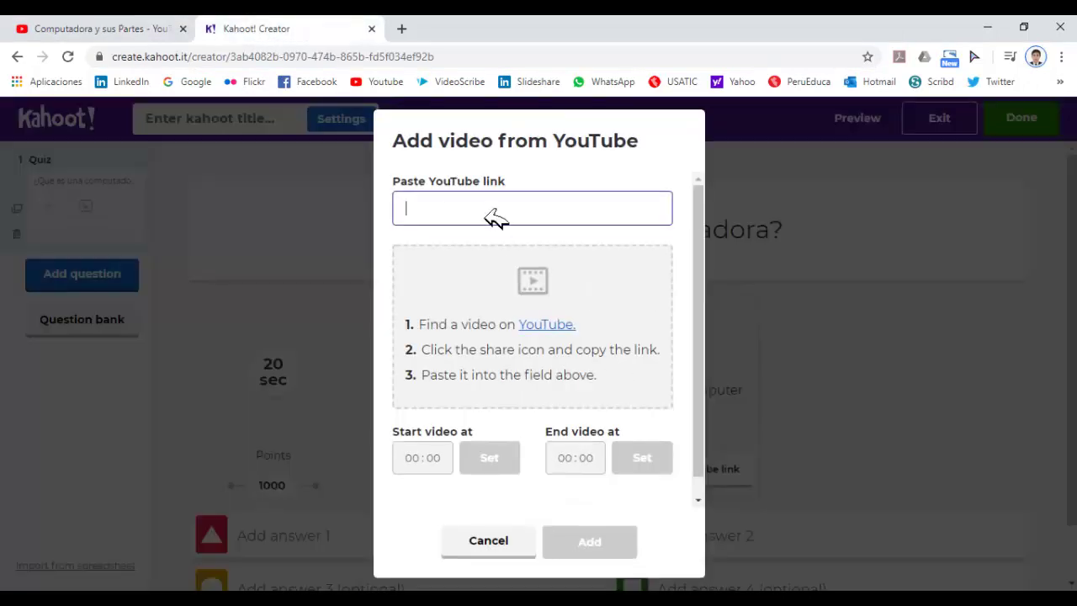
pyautogui.hotkey('ctrl', 'v')
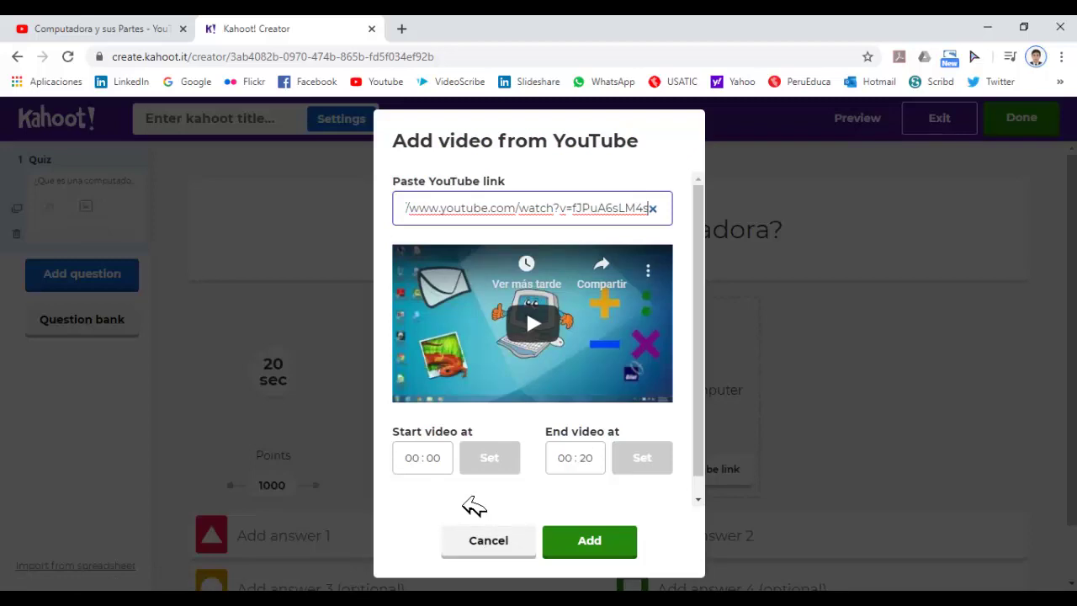
pyautogui.click(433, 459)
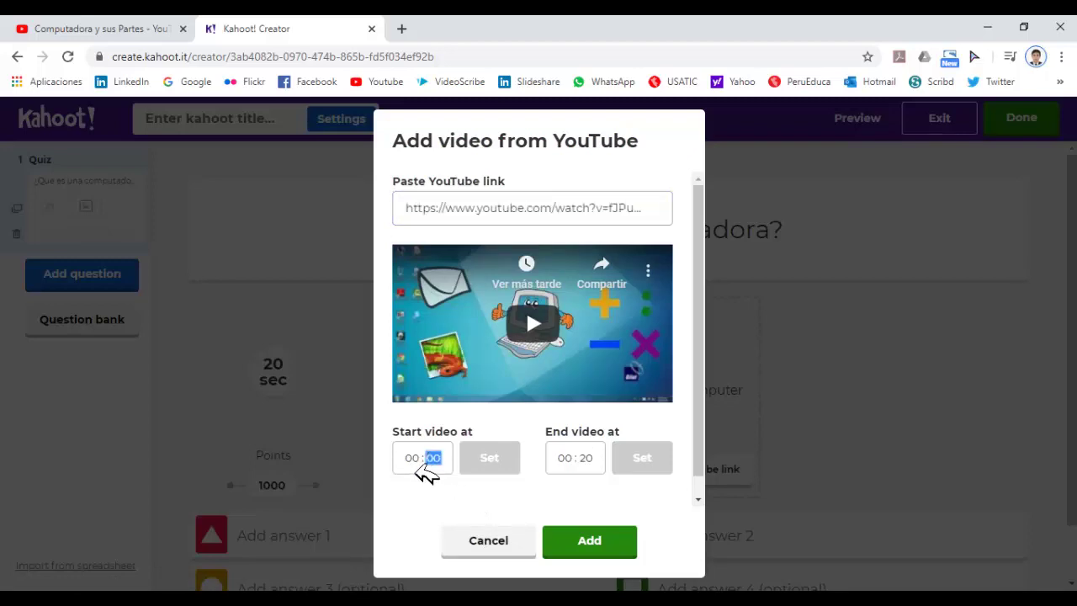
pyautogui.click(412, 458)
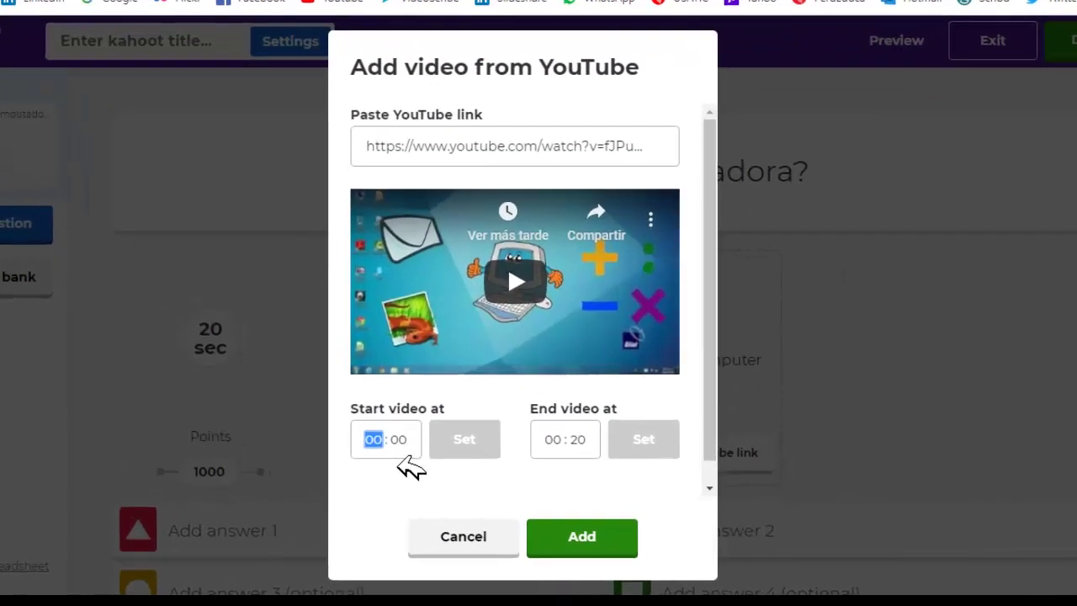
pyautogui.click(433, 458)
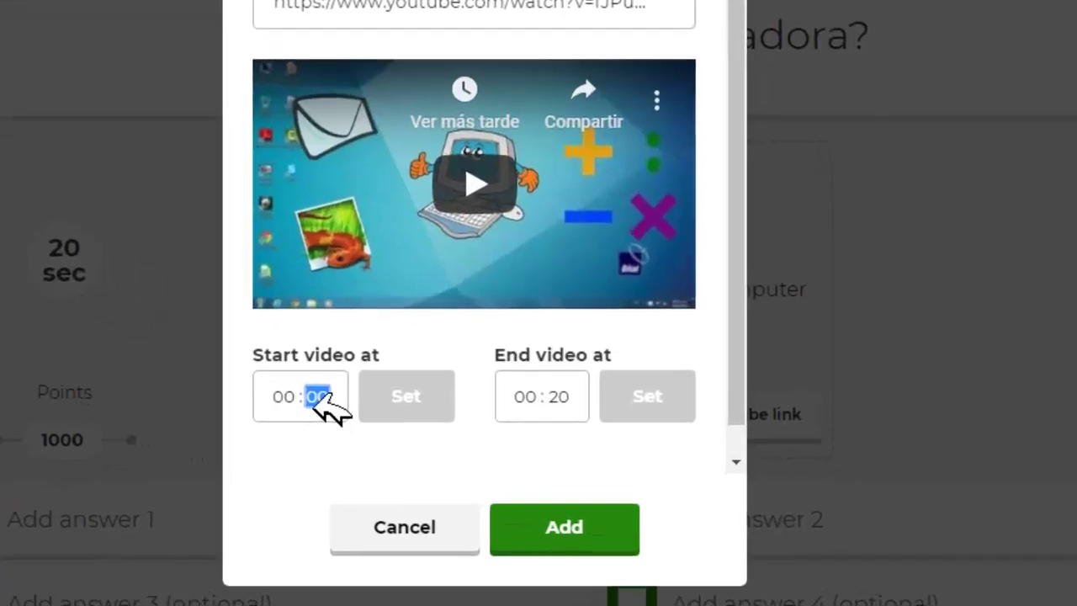
pyautogui.write('9')
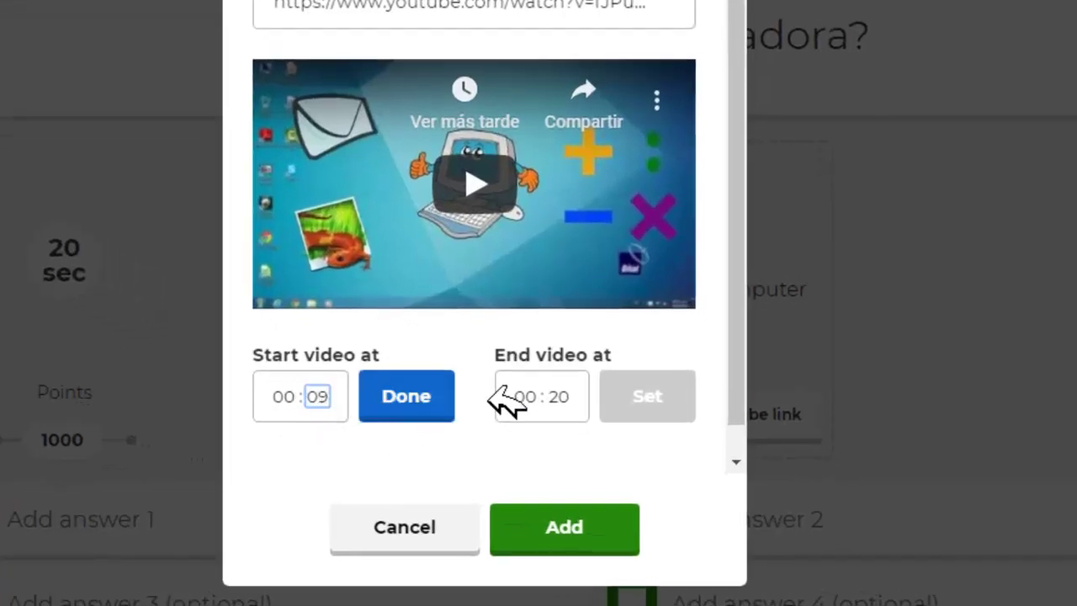
pyautogui.click(421, 406)
pyautogui.click(562, 406)
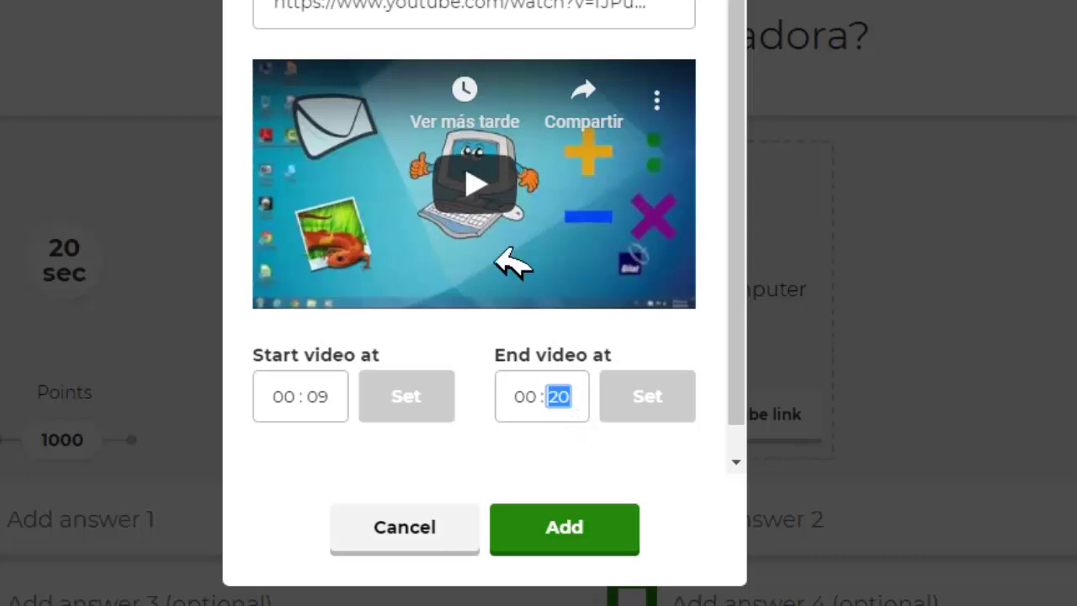
pyautogui.write('55')
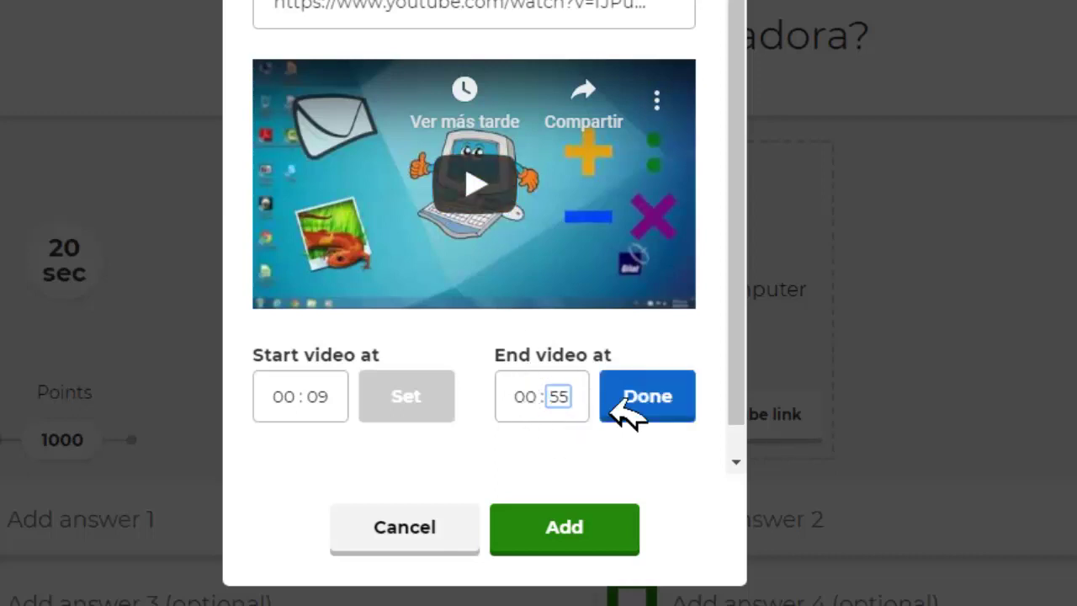
pyautogui.click(620, 409)
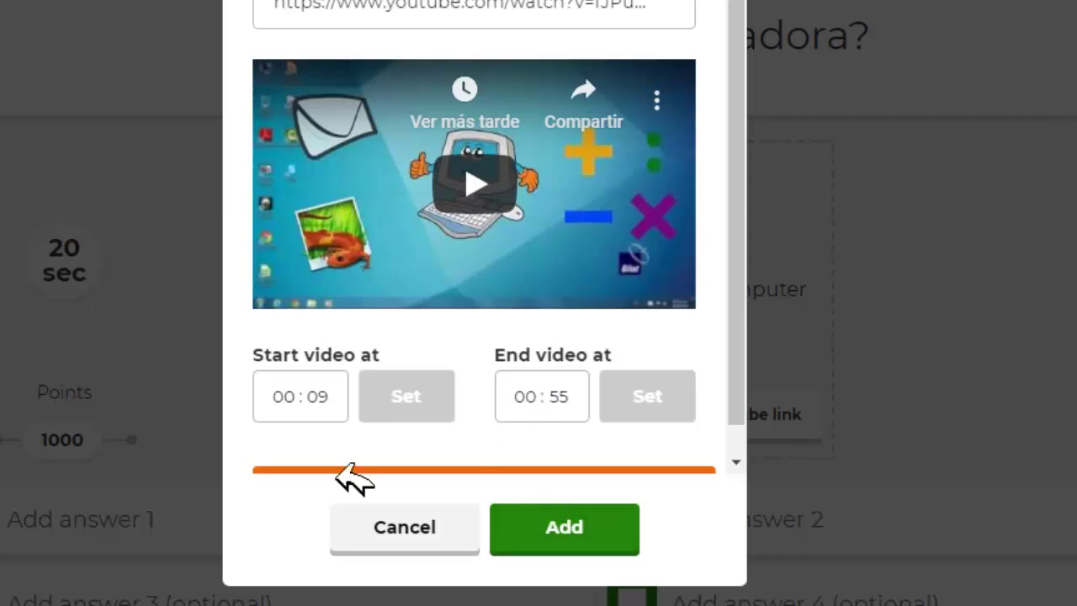
pyautogui.click(579, 538)
pyautogui.click(435, 535)
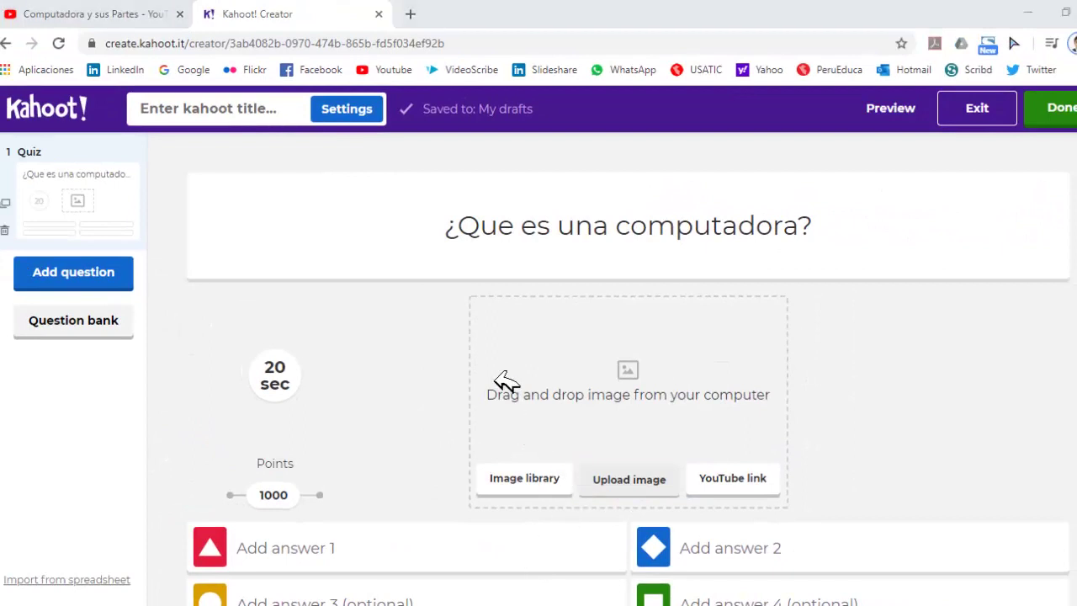
# Upload the '0per child' image from E:\Imagenes Feasiel\Informatica to the first question
pyautogui.click(504, 373)
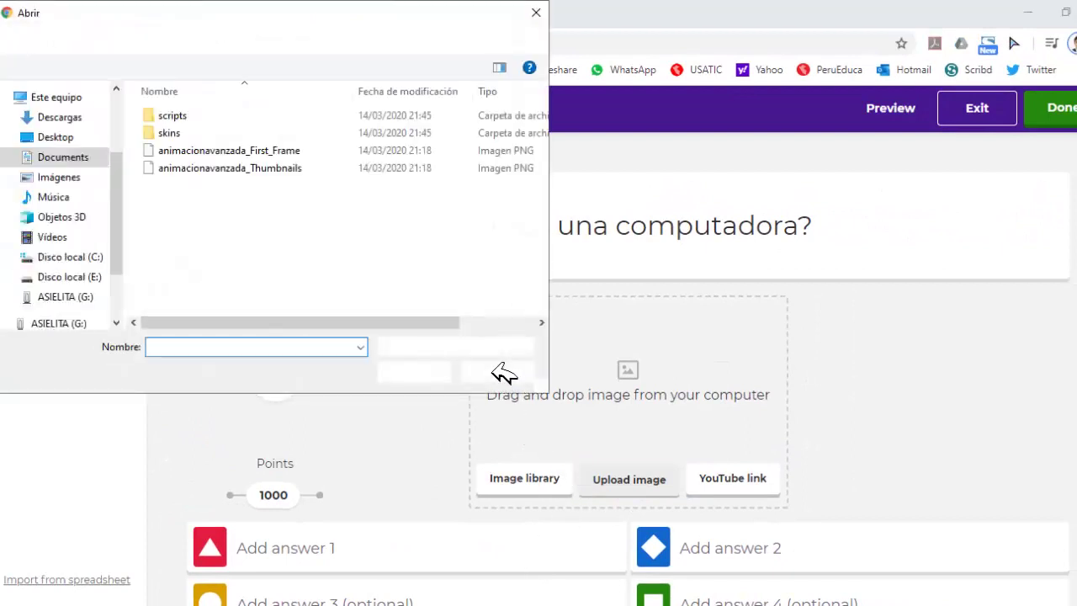
pyautogui.click(91, 279)
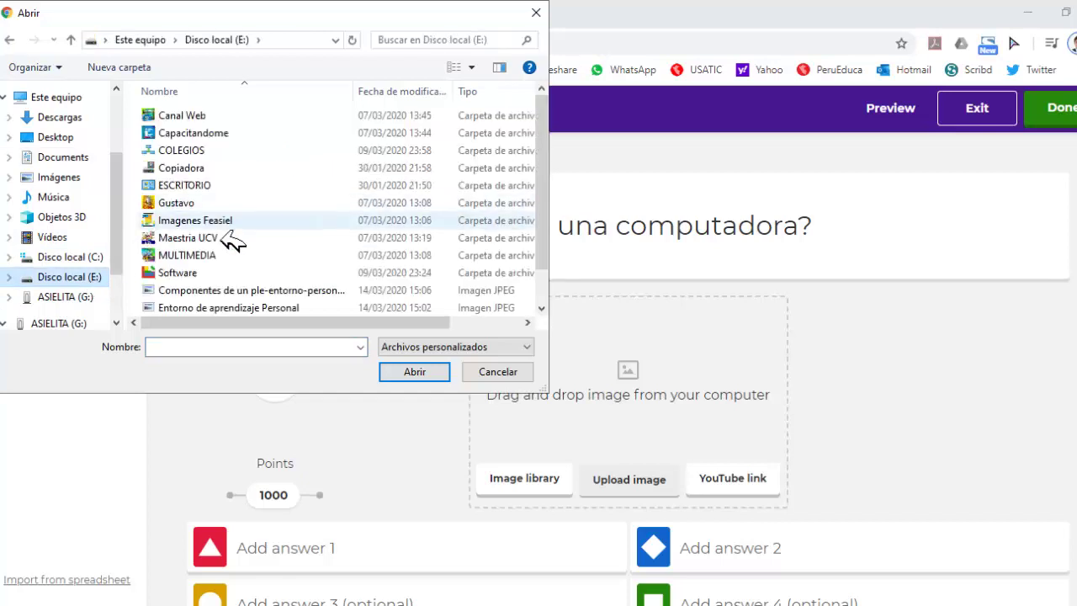
pyautogui.doubleClick(225, 222)
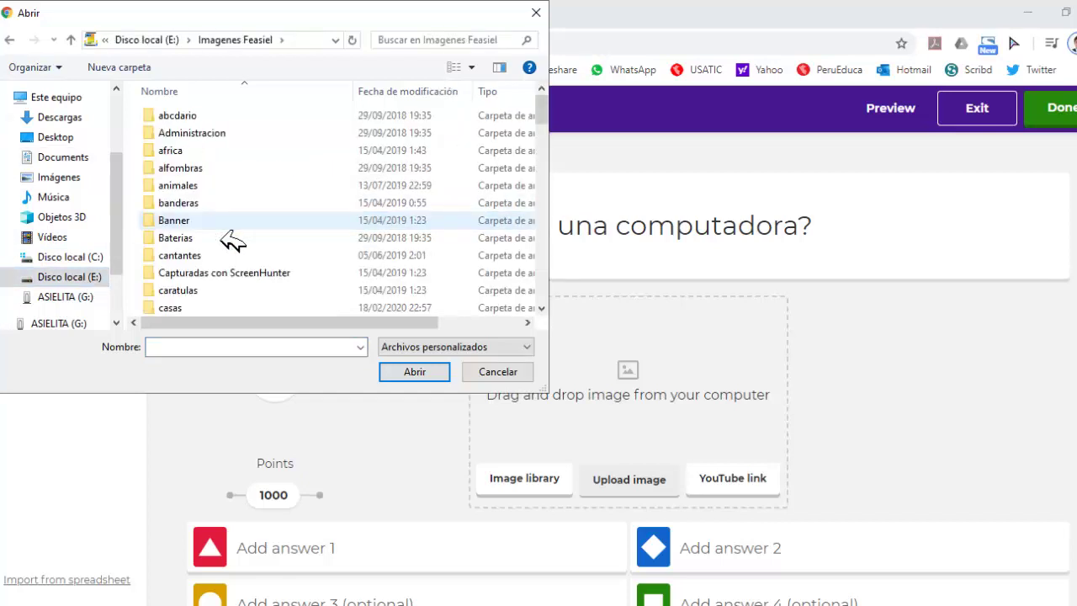
pyautogui.click(182, 238)
pyautogui.write('in')
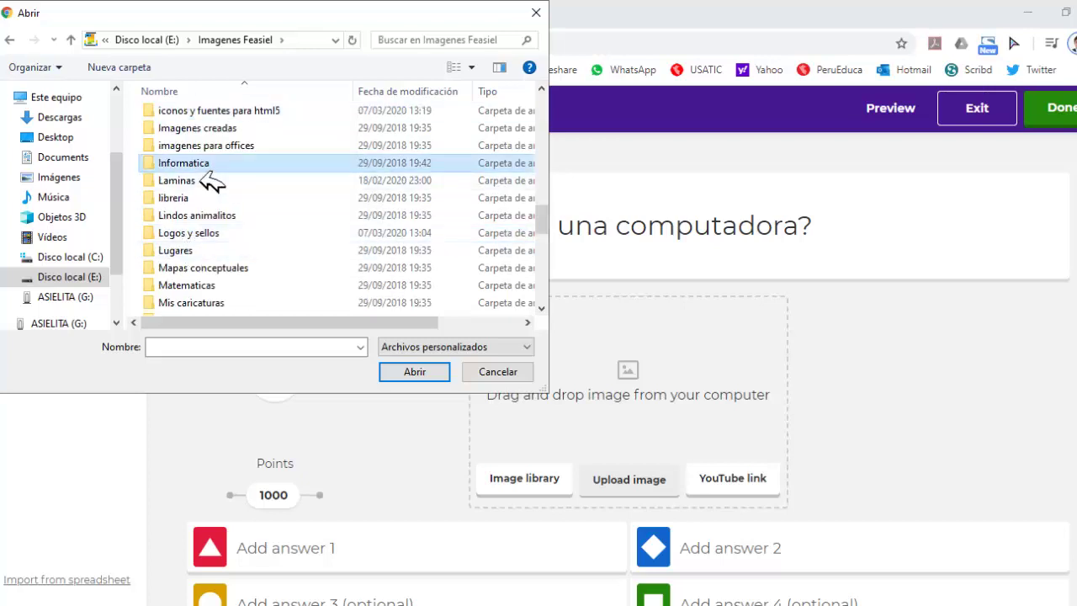
pyautogui.press('Return')
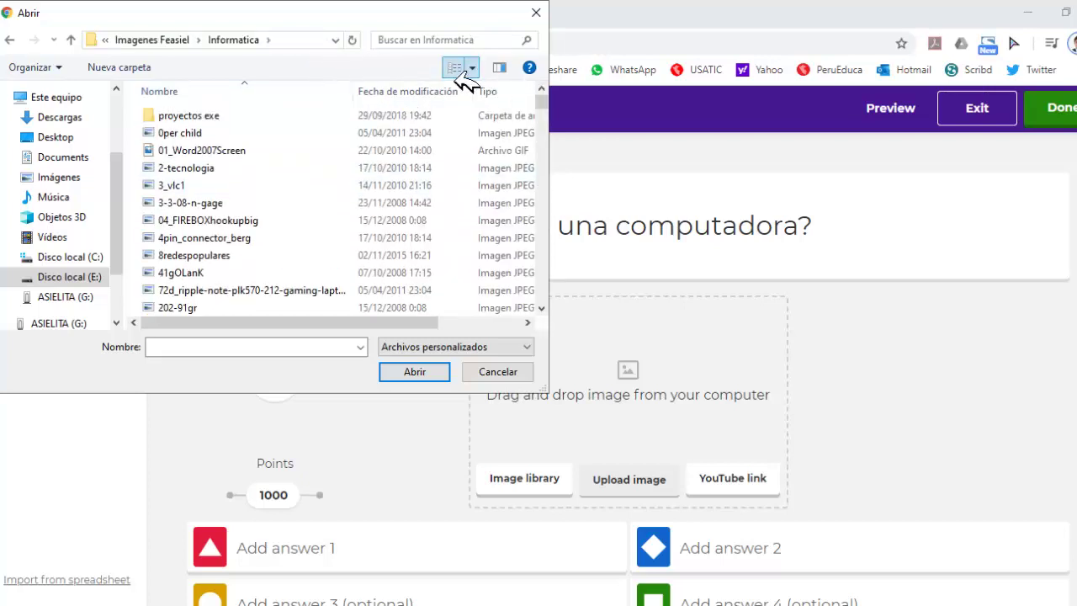
pyautogui.click(454, 68)
pyautogui.click(192, 156)
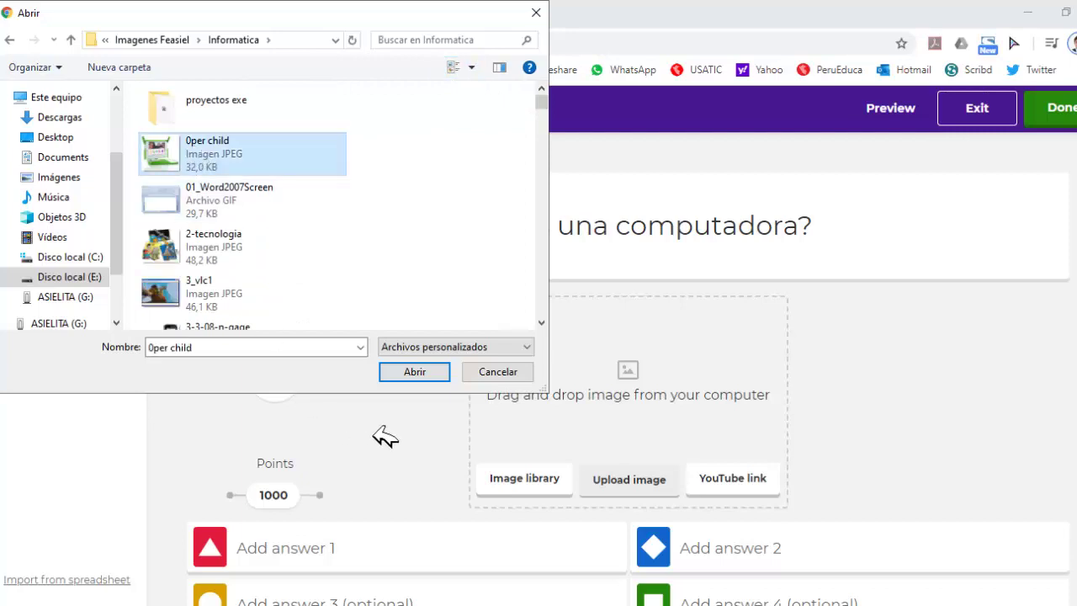
pyautogui.click(414, 372)
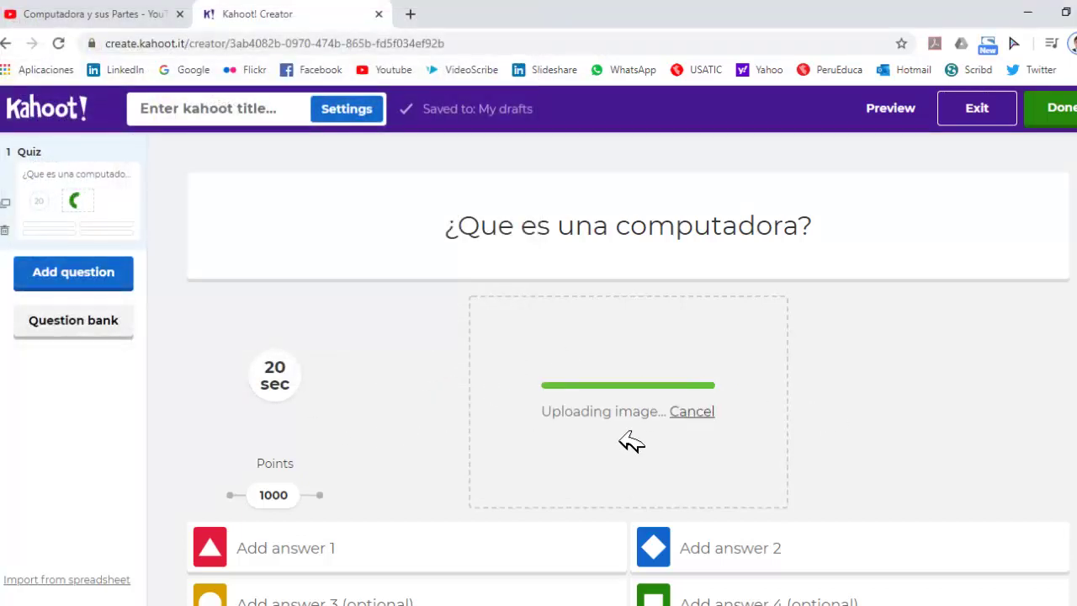
pyautogui.scroll(-2, 581, 475)
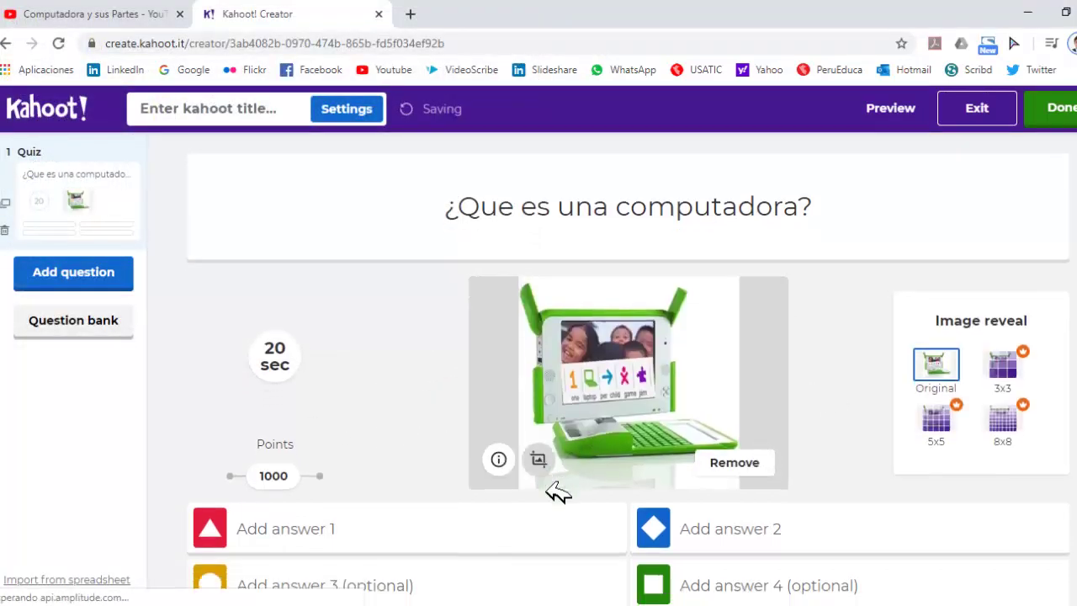
# Enter the answers 'Maquina que permite porcesar información' and 'Maquina para crear objetos concretos'
pyautogui.click(347, 496)
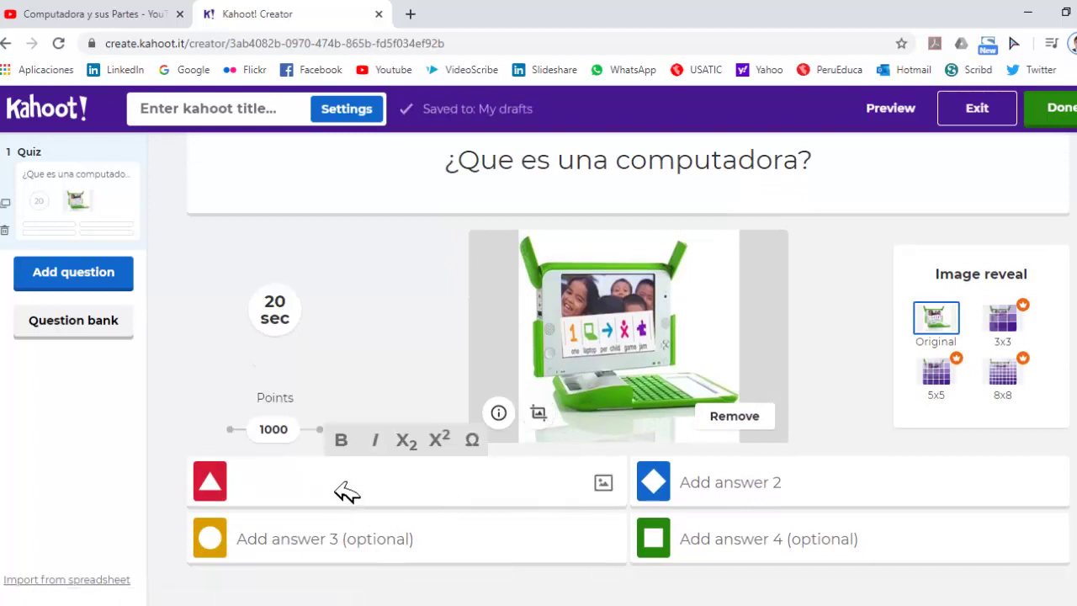
pyautogui.write('Maquina que')
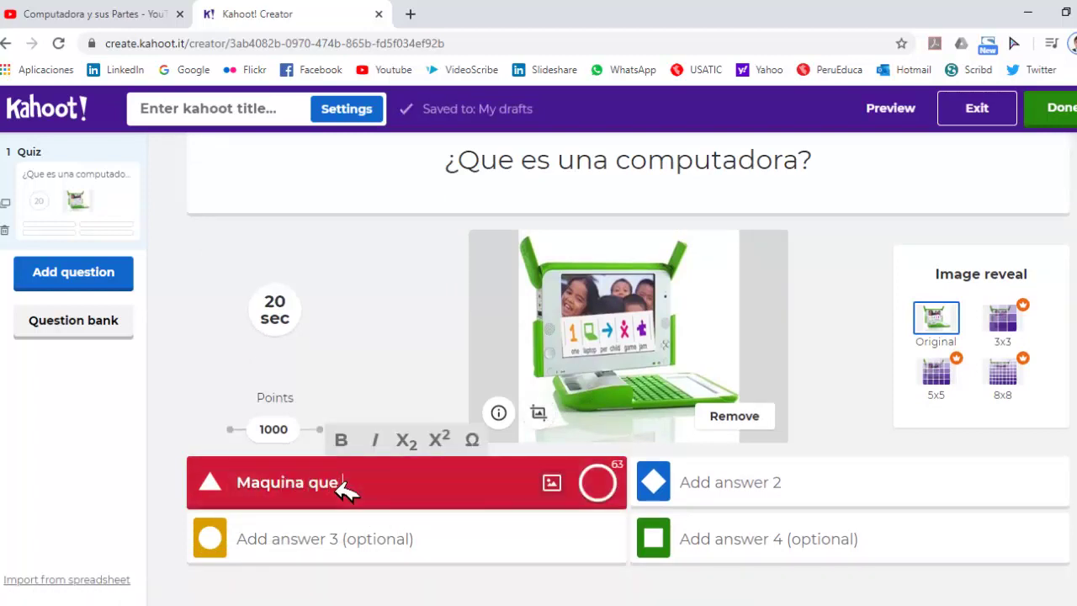
pyautogui.write(' permite porcesa')
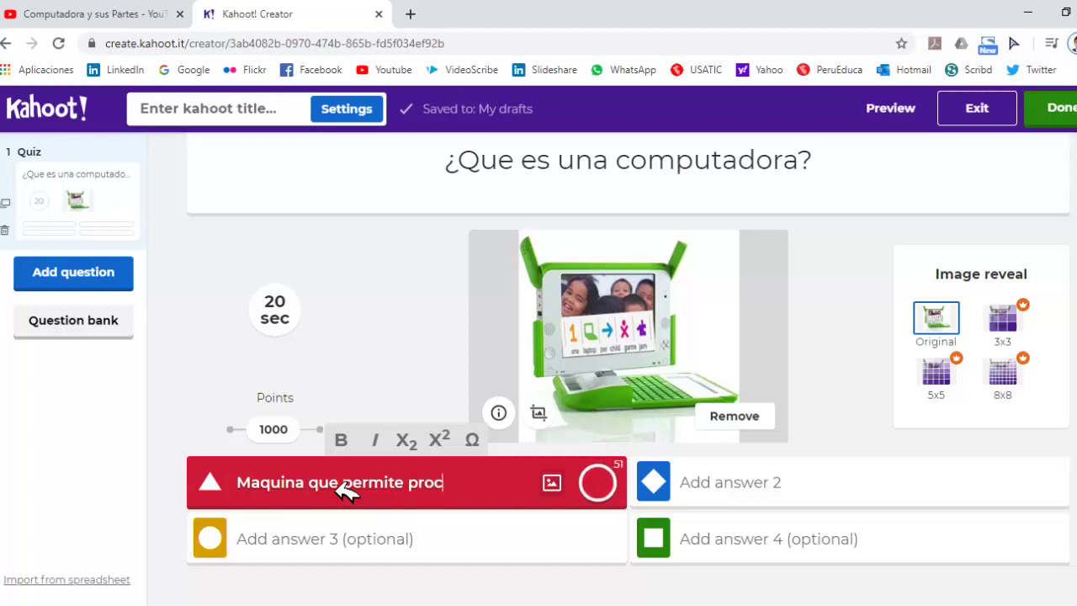
pyautogui.write('r informa')
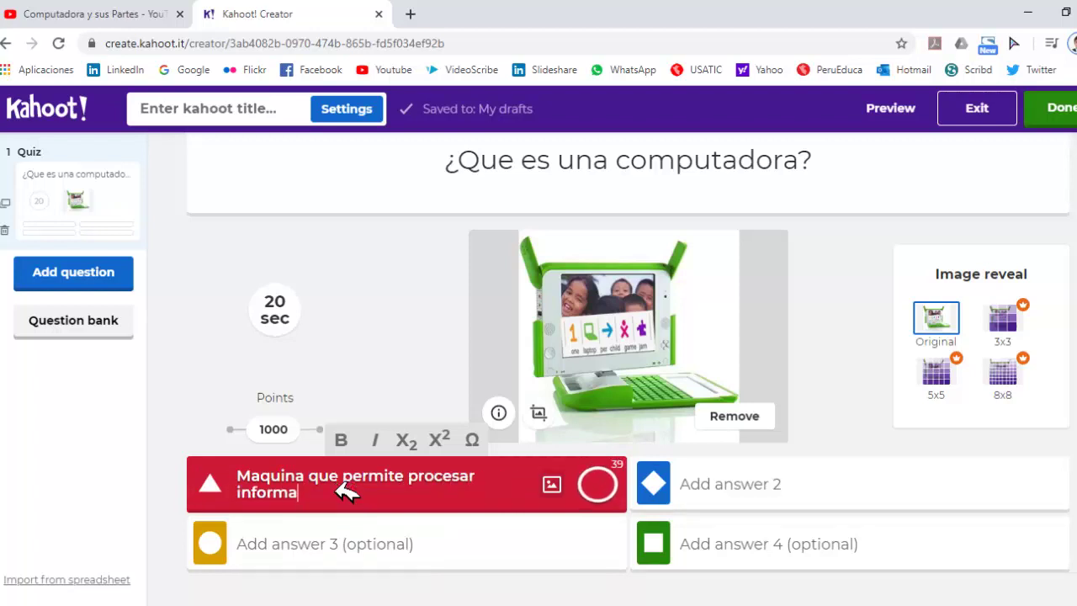
pyautogui.write('ción')
pyautogui.press('Tab')
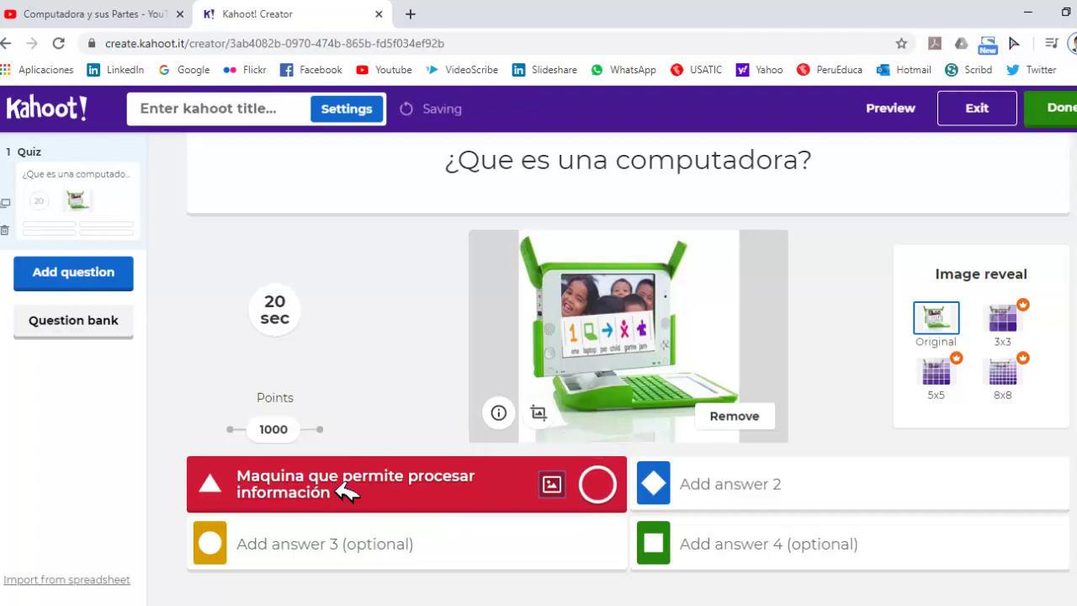
pyautogui.click(406, 562)
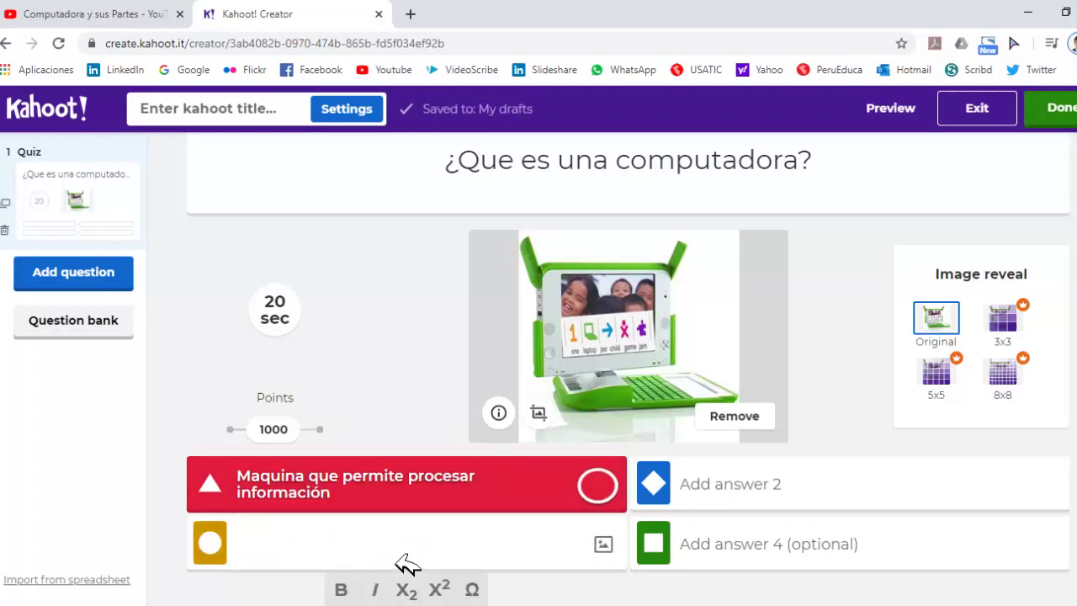
pyautogui.write('Maquina p')
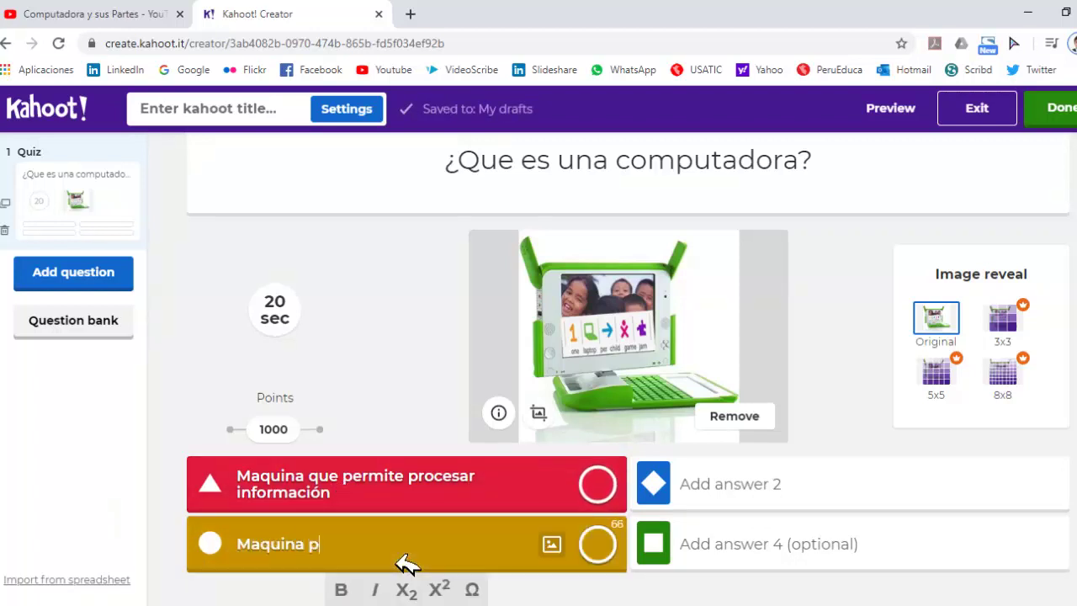
pyautogui.write('ara crear objetos c')
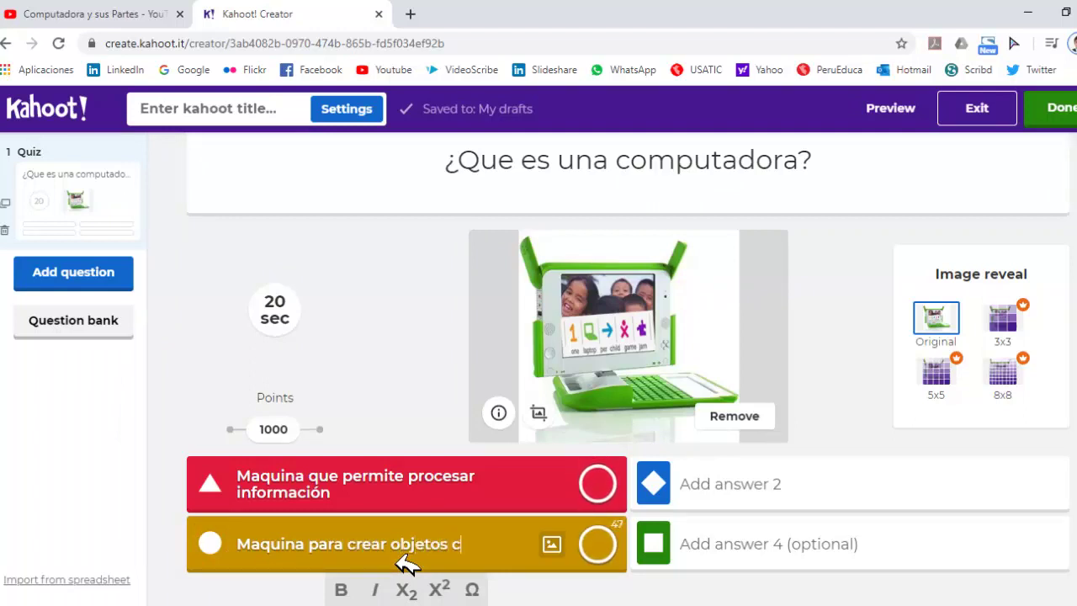
pyautogui.write('oncretos')
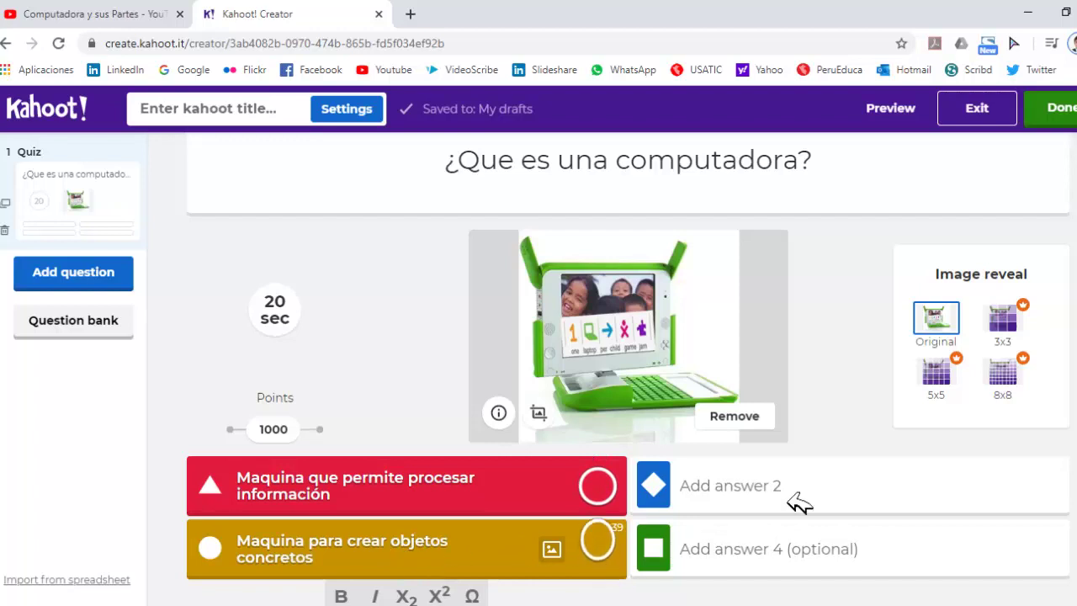
# Enter the remaining answers 'Es un programa informatico' and 'Ninguna de las anteriores'
pyautogui.click(819, 505)
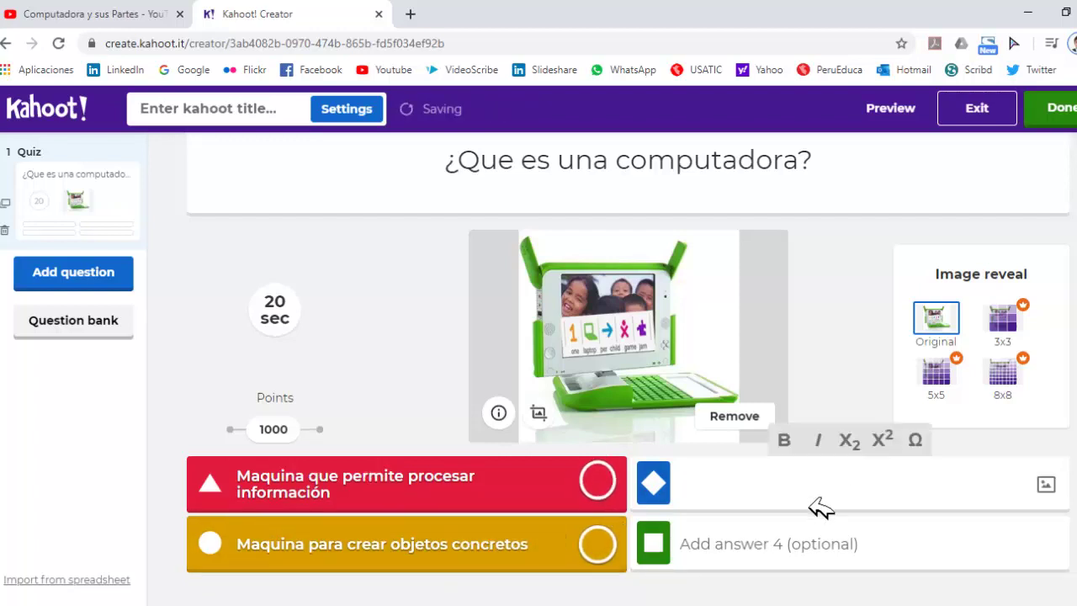
pyautogui.write('Es')
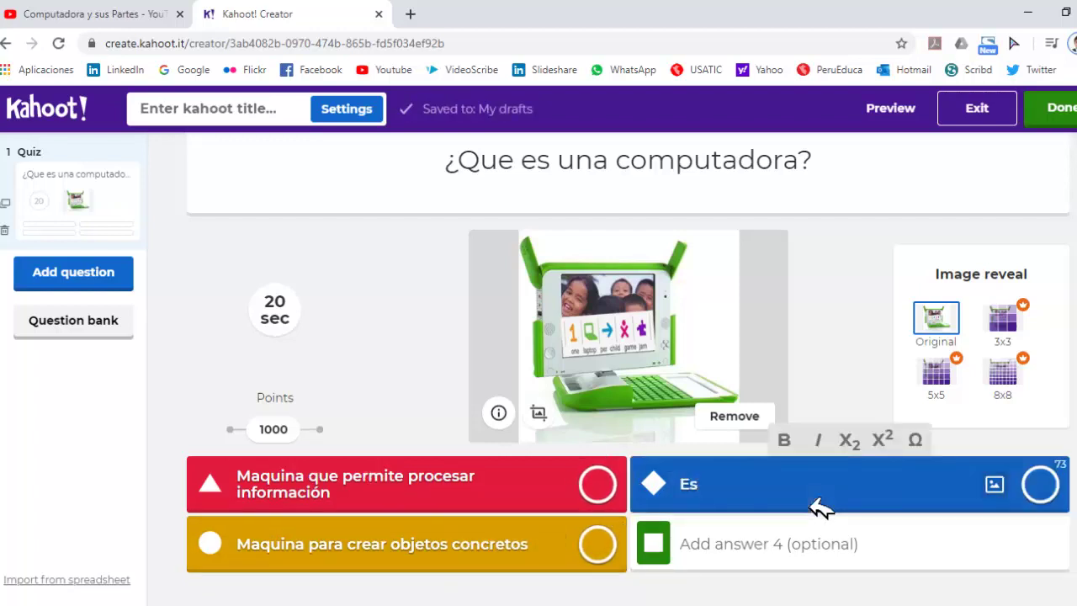
pyautogui.write(' un prog')
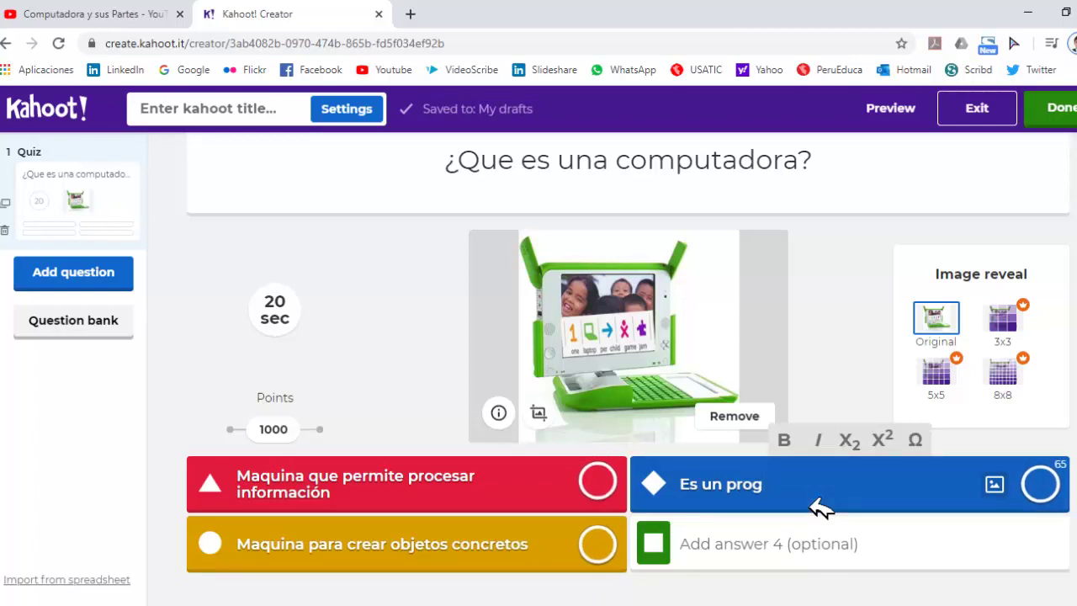
pyautogui.write('ram')
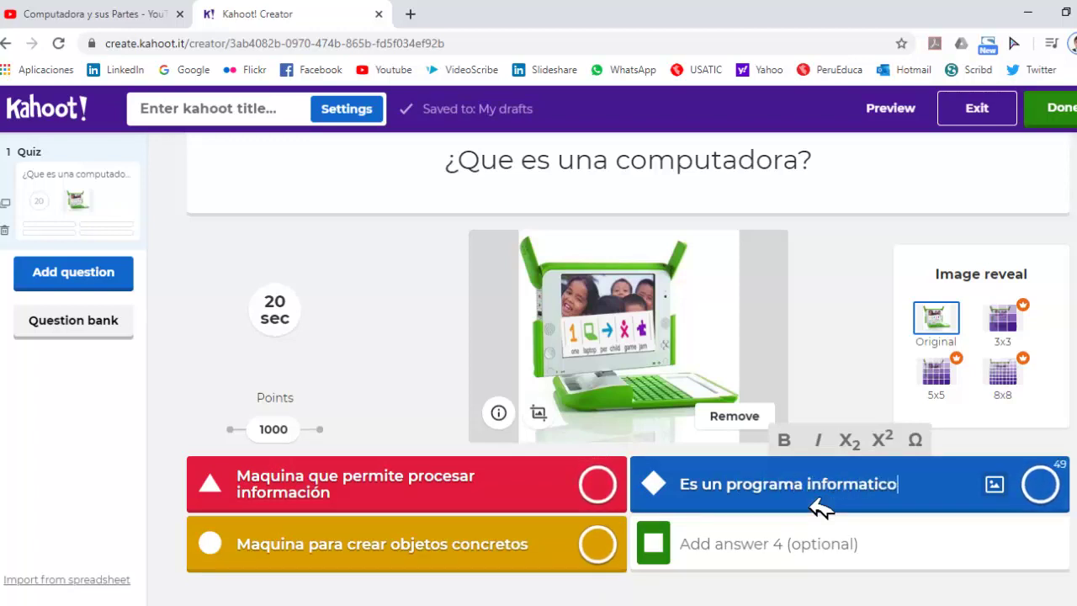
pyautogui.write('a informatico')
pyautogui.click(849, 538)
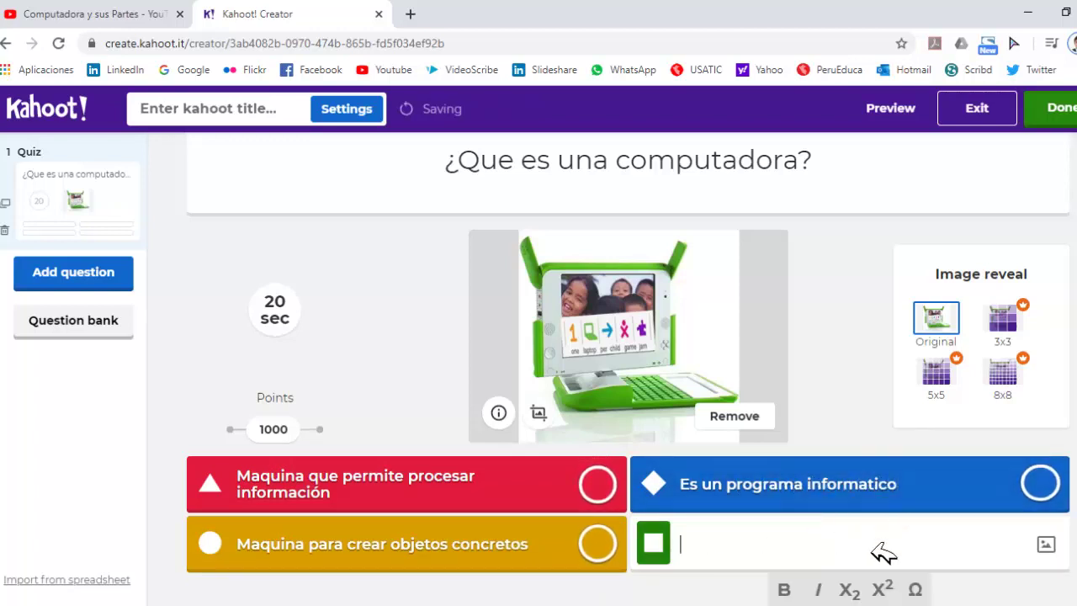
pyautogui.write('Ningu')
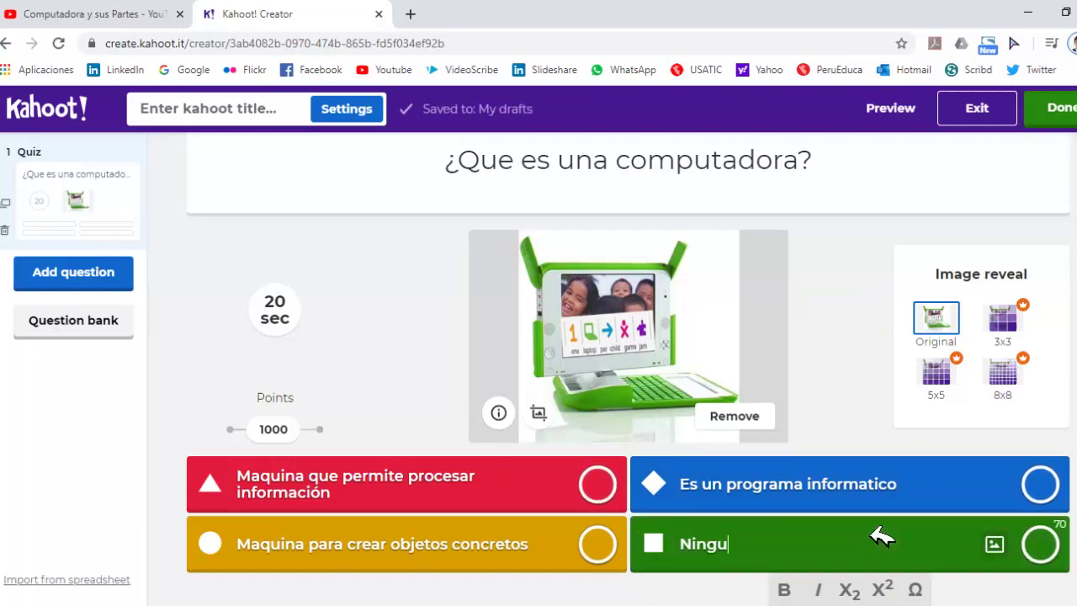
pyautogui.write('na de las anteriores')
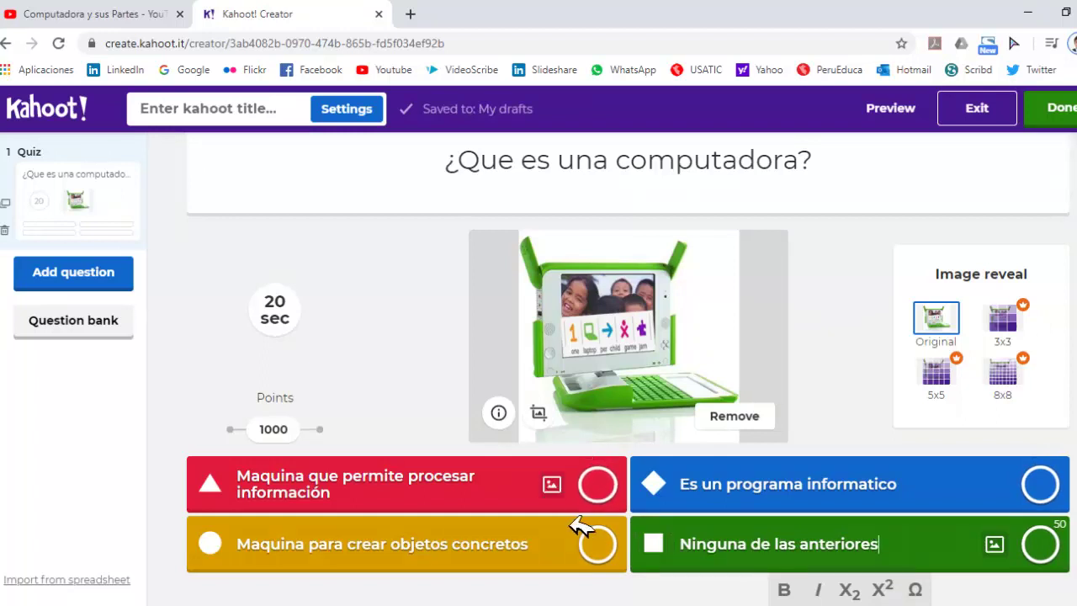
pyautogui.scroll(-1, 570, 456)
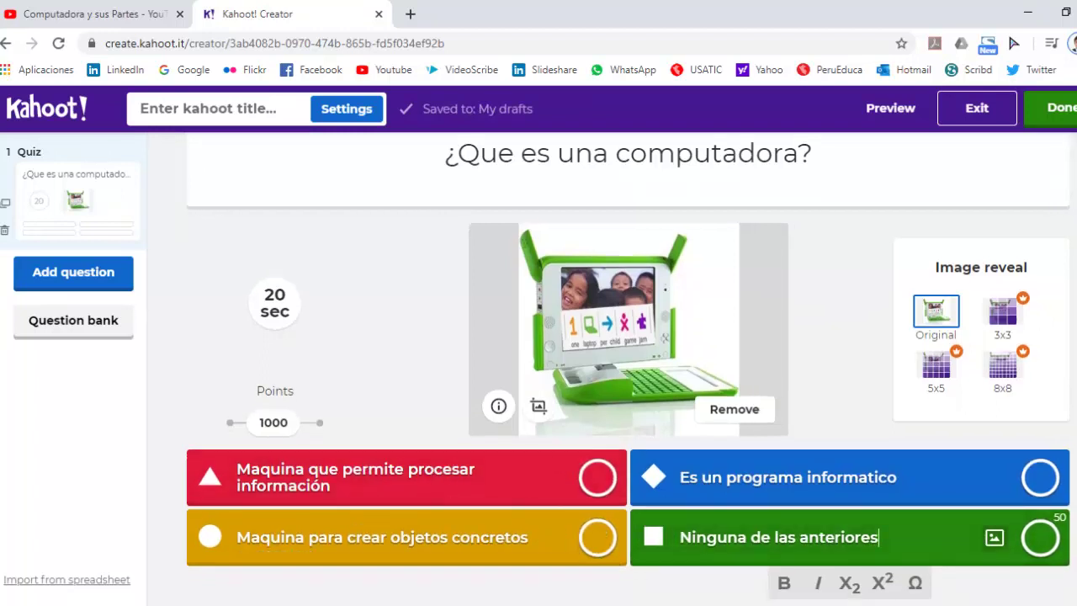
# Mark the processing-machine answer correct, adjust points, set a 10-second limit, and add a question
pyautogui.click(594, 485)
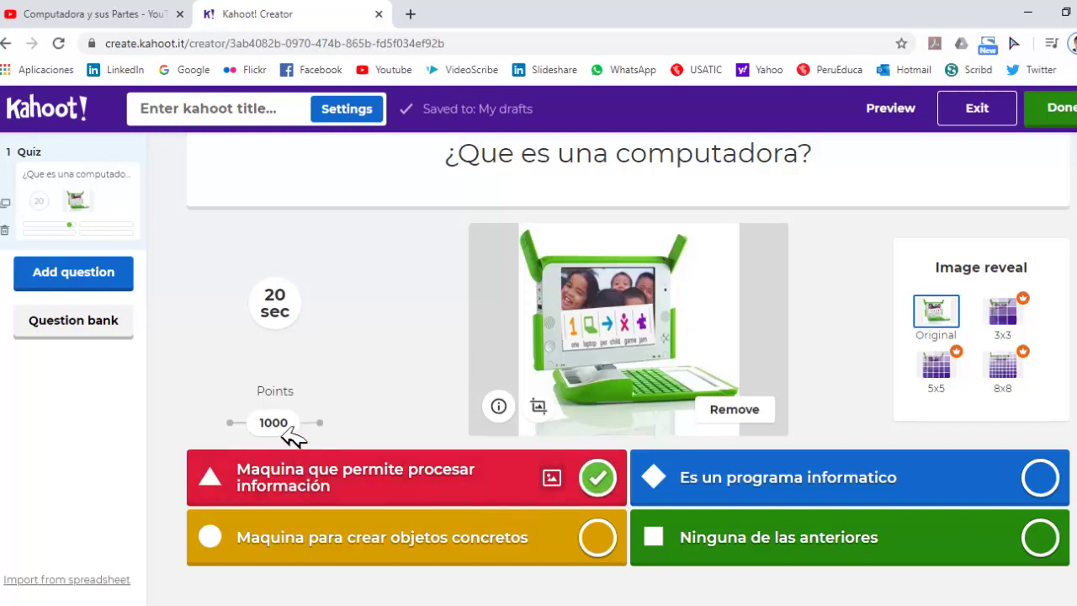
pyautogui.moveTo(284, 426)
pyautogui.mouseDown()
pyautogui.moveTo(313, 436)
pyautogui.moveTo(232, 439)
pyautogui.moveTo(288, 435)
pyautogui.mouseUp()
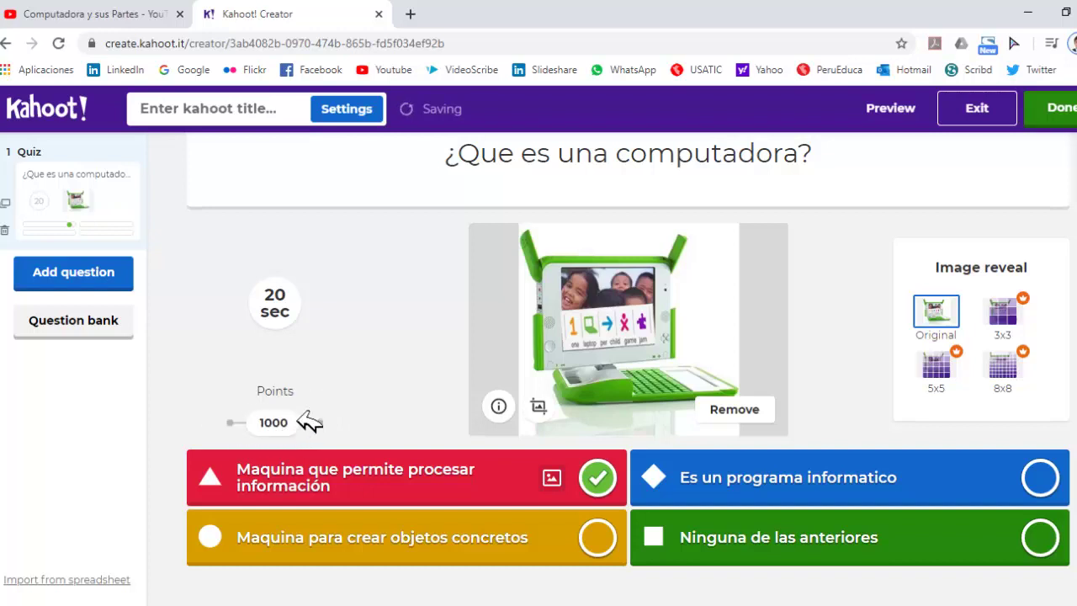
pyautogui.click(283, 315)
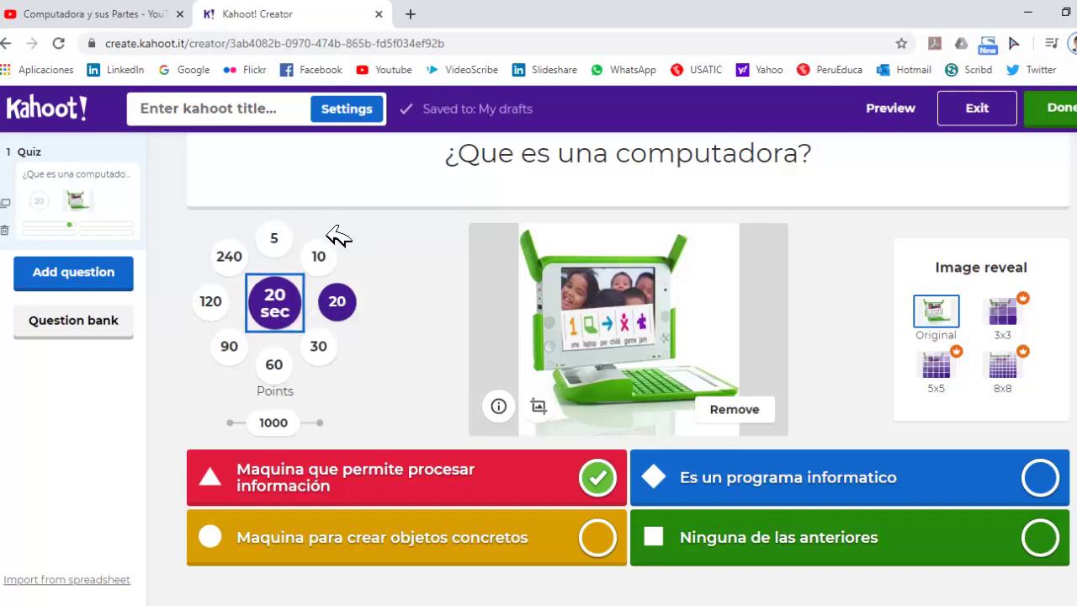
pyautogui.click(323, 260)
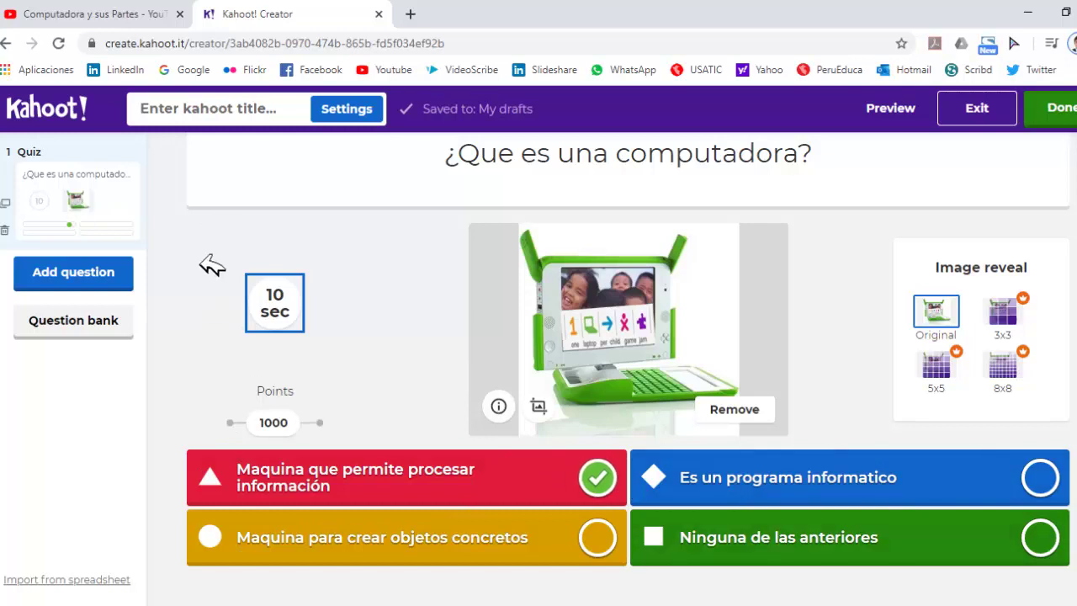
pyautogui.click(97, 284)
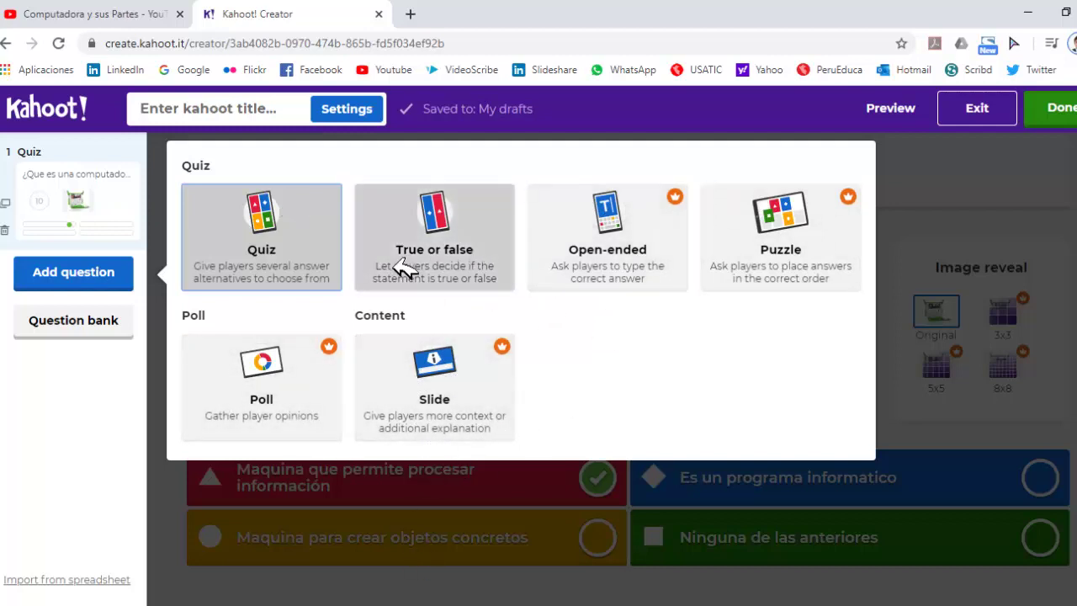
# Make the new question true-or-false reading '¿Los elementos de una PC son el software y hardware?'
pyautogui.click(439, 241)
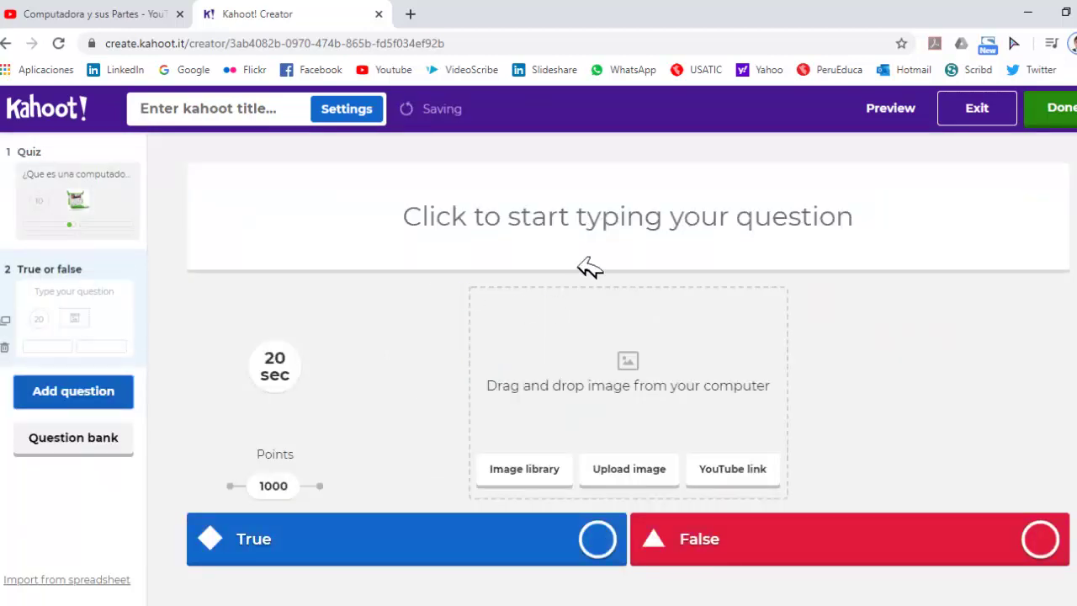
pyautogui.click(609, 234)
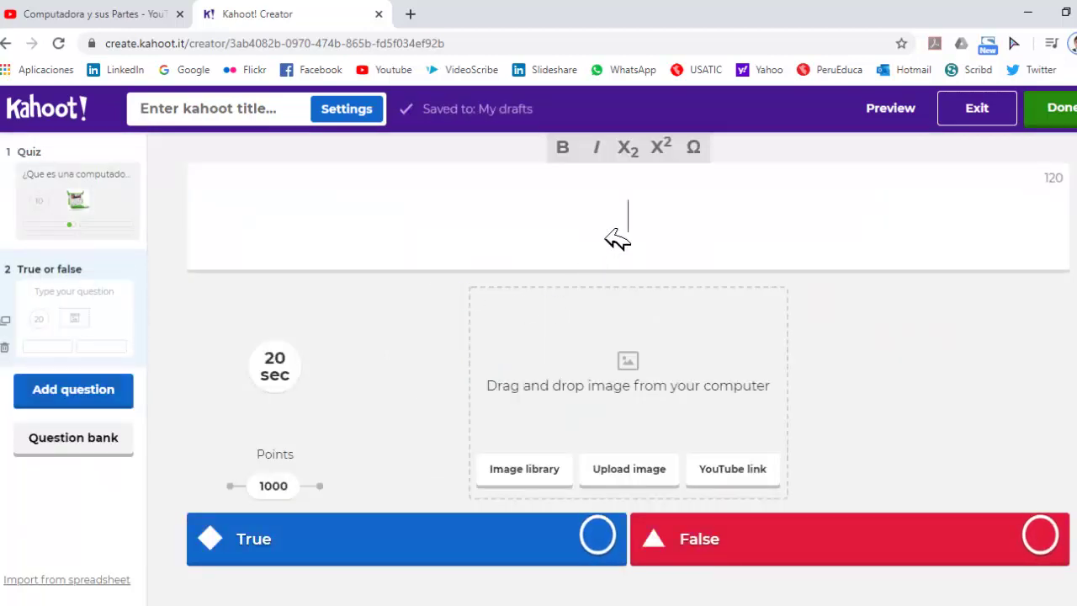
pyautogui.write('Los ele')
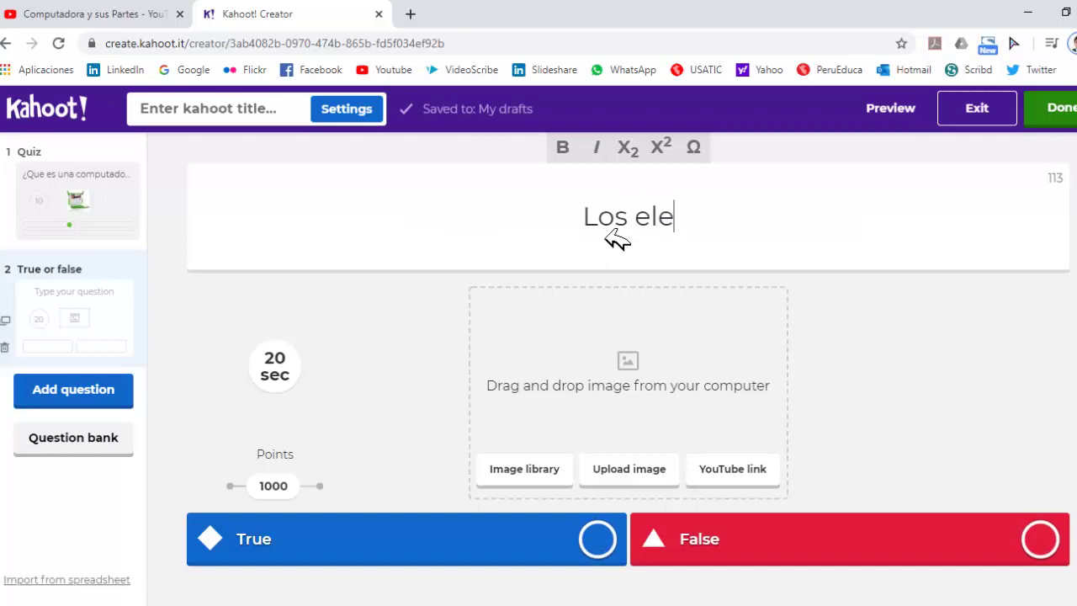
pyautogui.write('mentos de un')
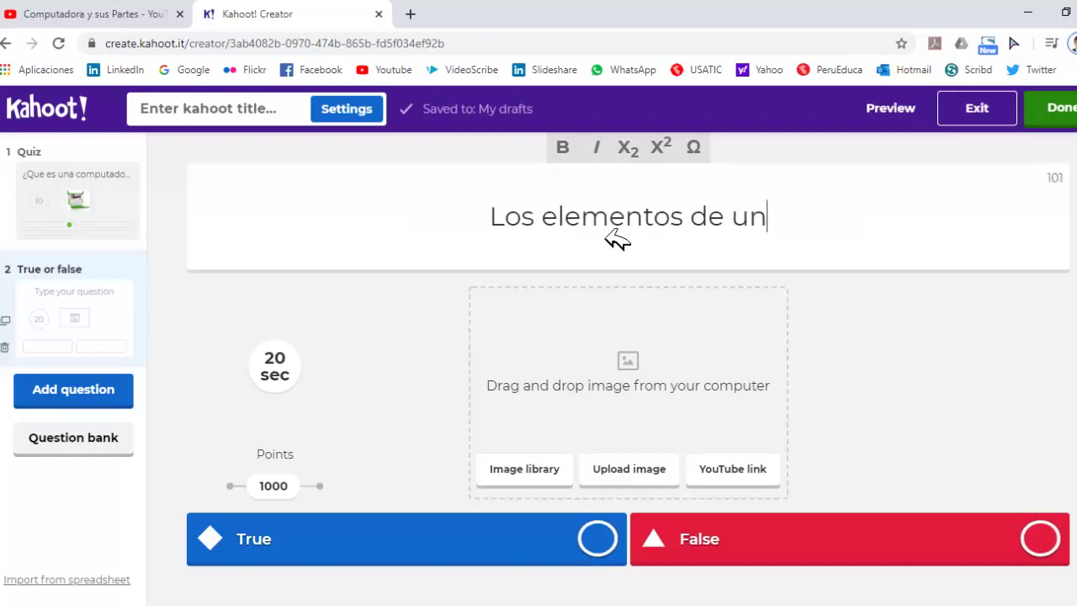
pyautogui.write('a PC son el ')
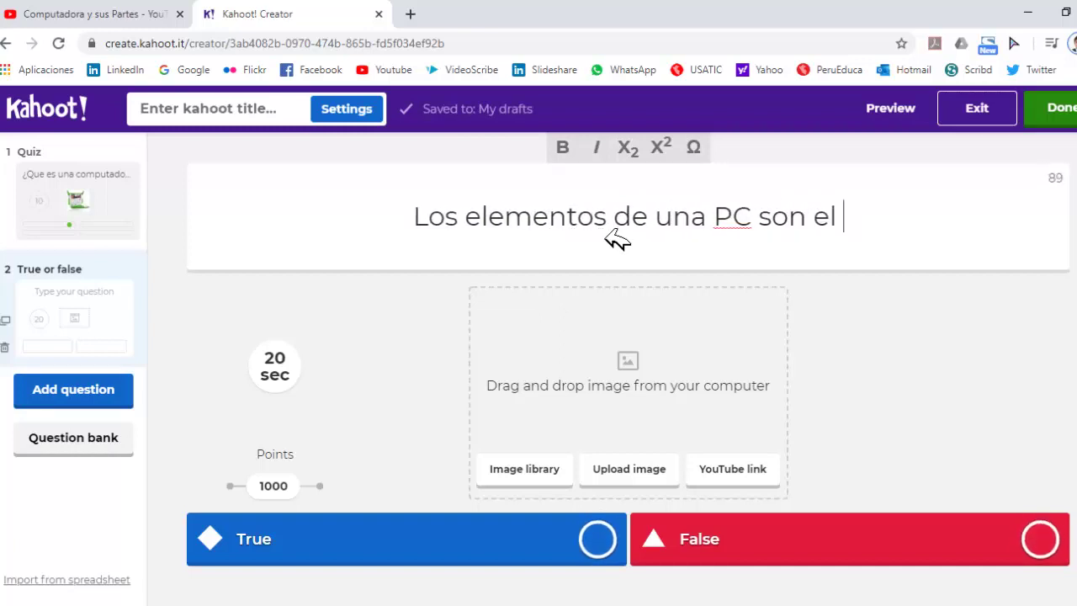
pyautogui.write('software y har')
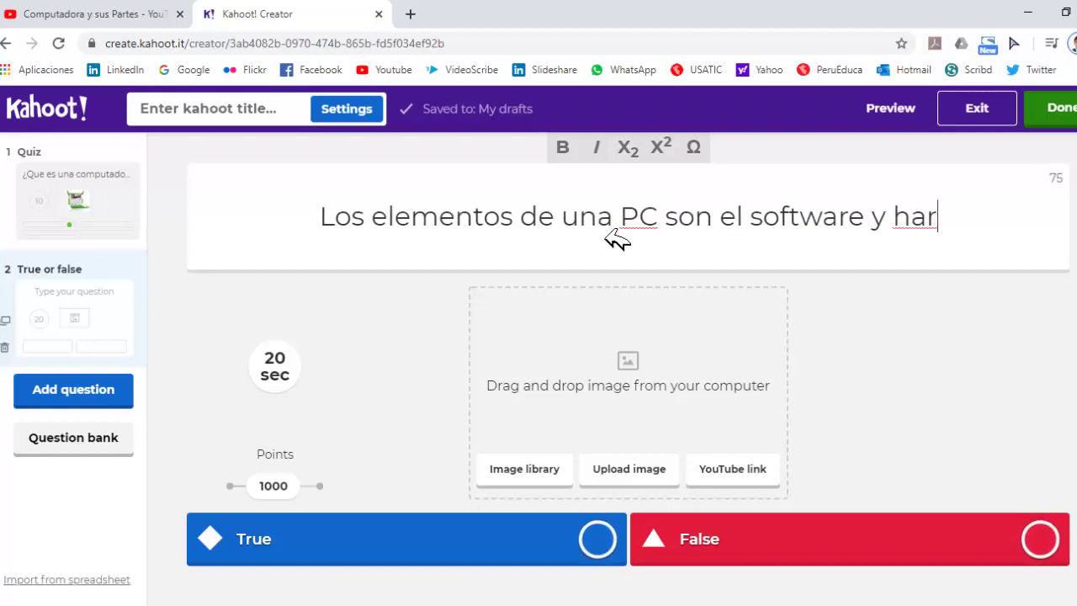
pyautogui.write('dware')
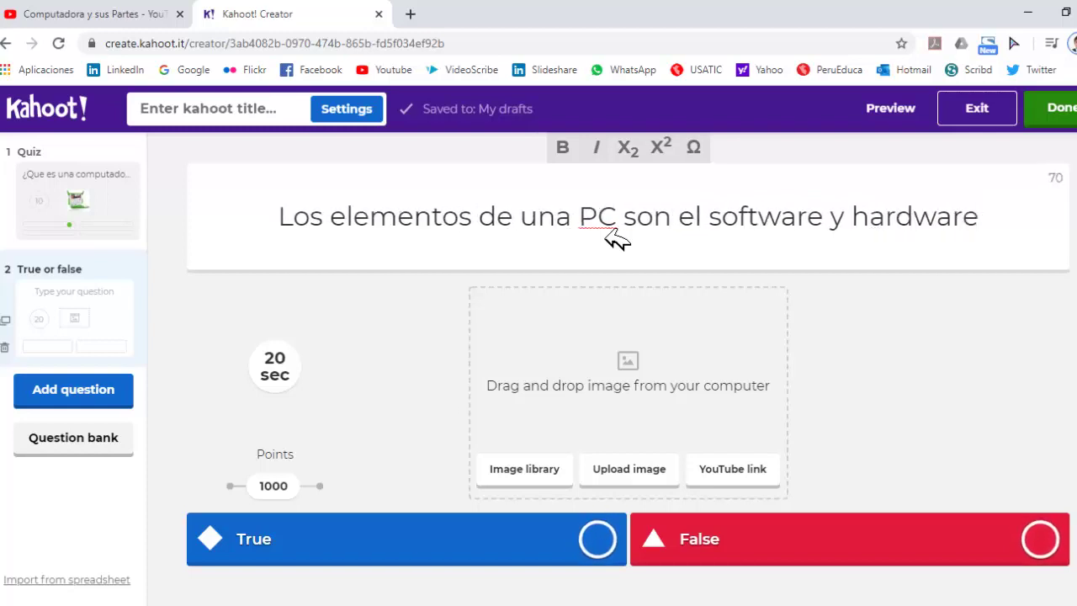
pyautogui.write('?')
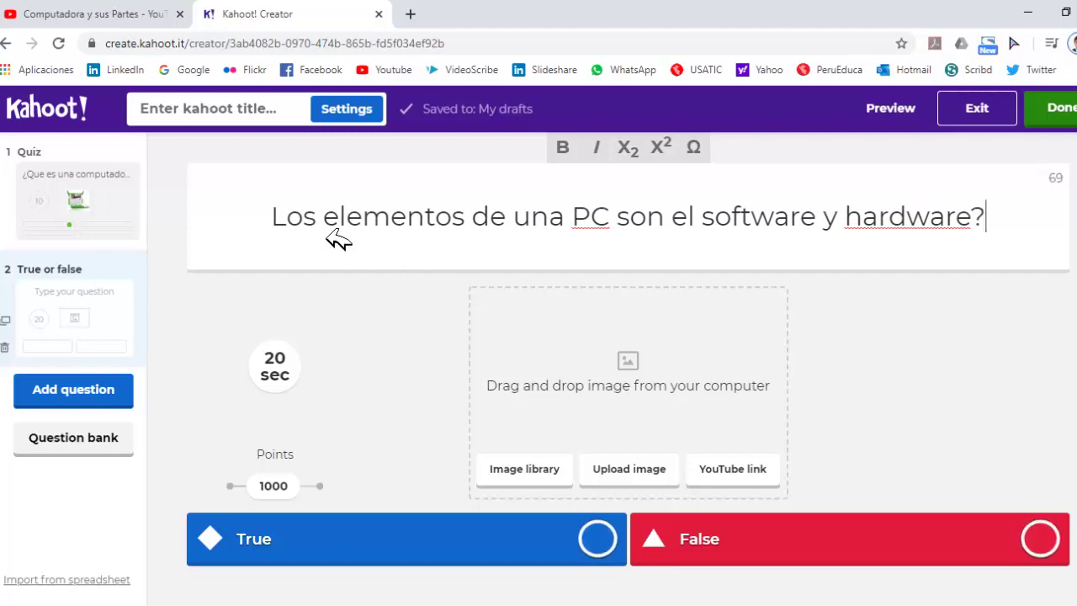
pyautogui.click(271, 228)
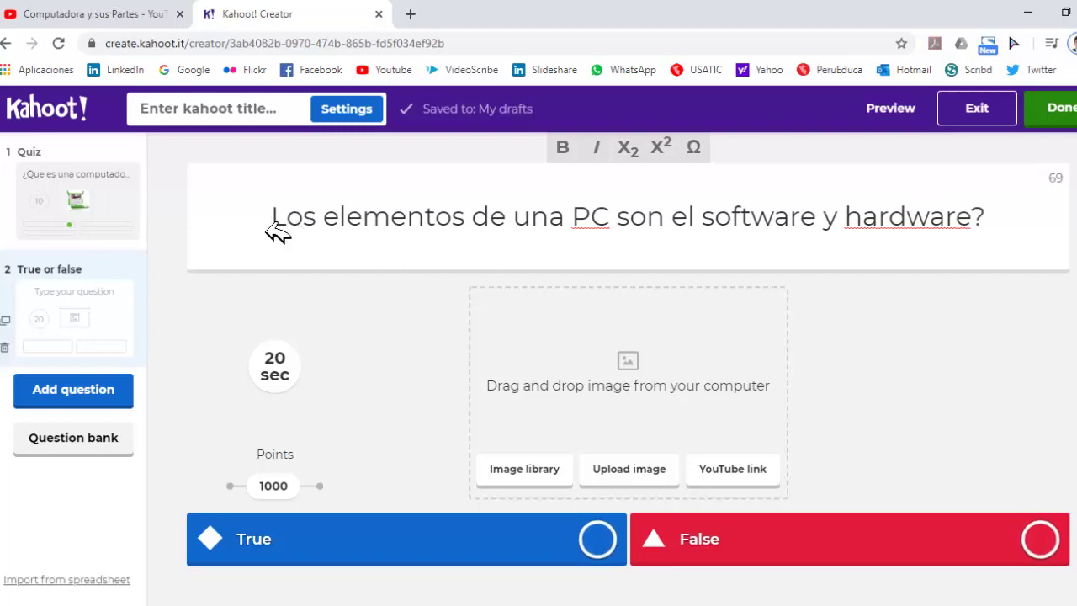
pyautogui.write('¿¿')
pyautogui.press('BackSpace')
pyautogui.press('BackSpace')
pyautogui.write('¿')
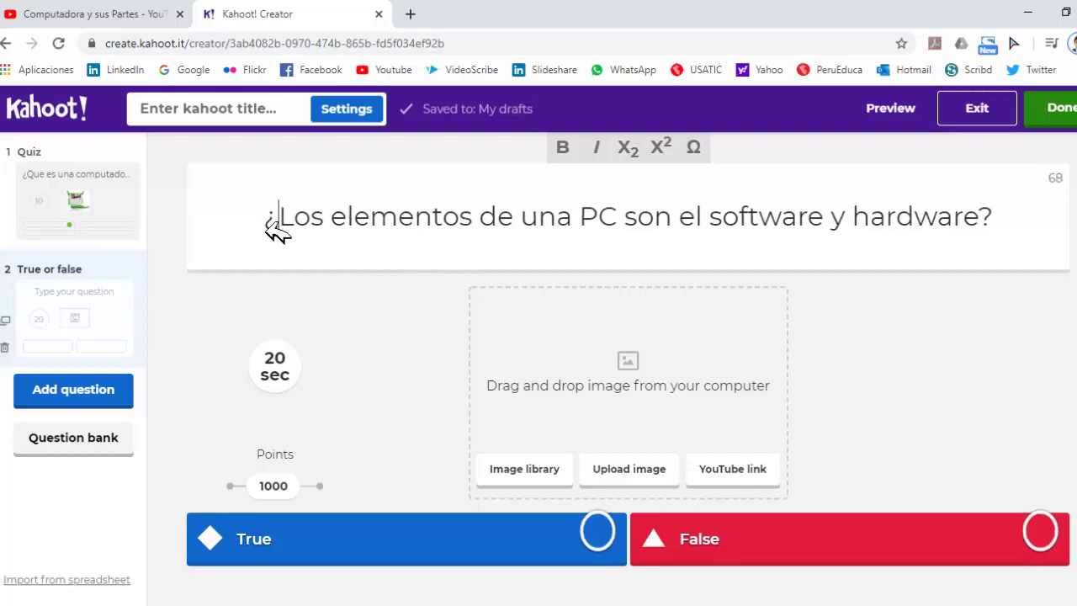
pyautogui.click(639, 471)
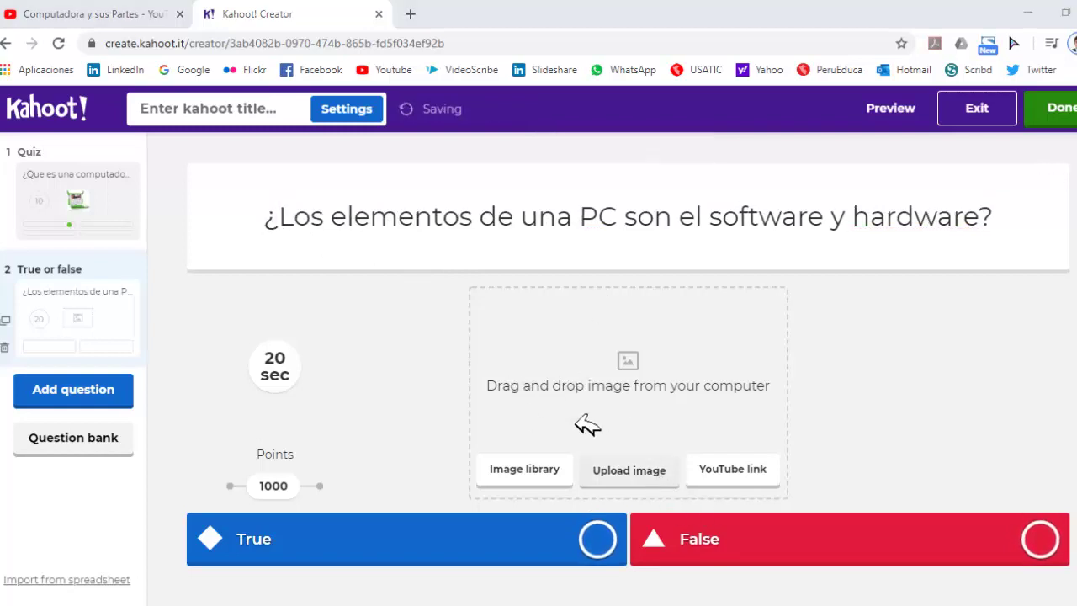
# Try the HISTORY picture from the built-in image library, then remove it
pyautogui.click(540, 8)
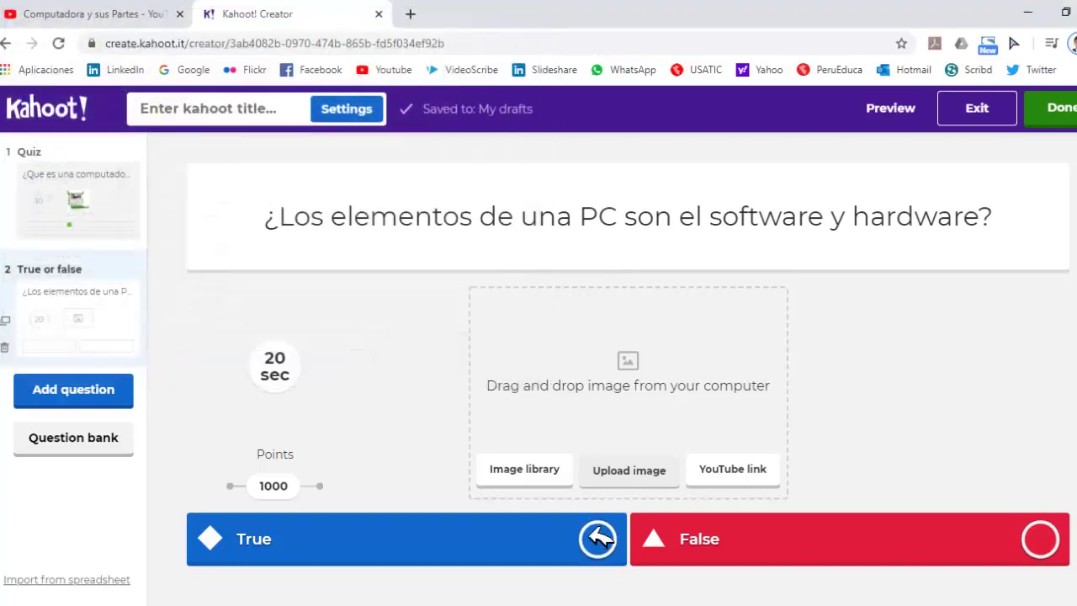
pyautogui.click(530, 473)
pyautogui.scroll(-4, 538, 497)
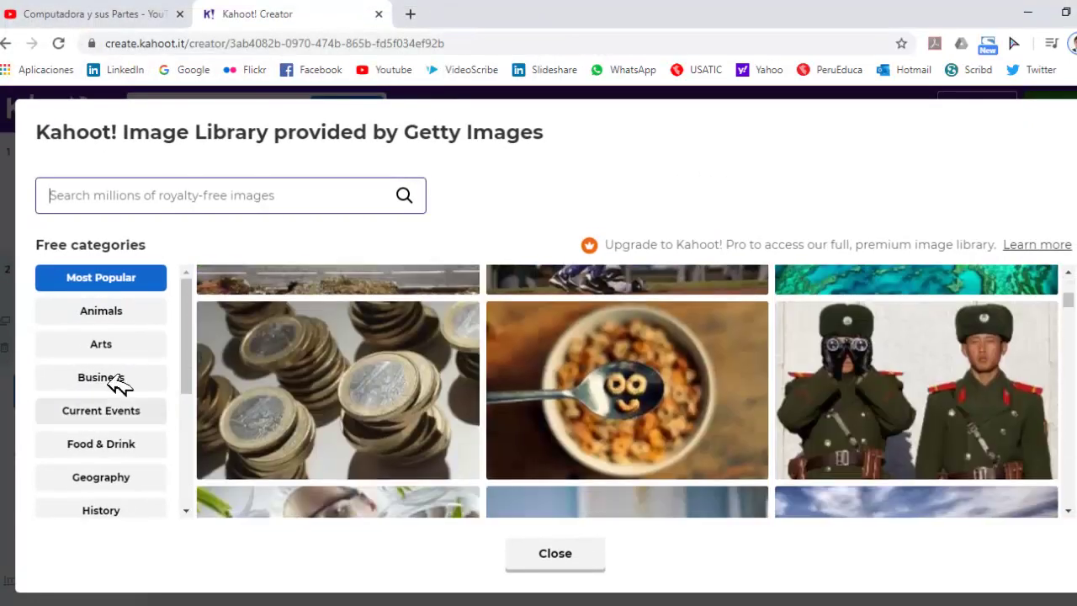
pyautogui.click(117, 382)
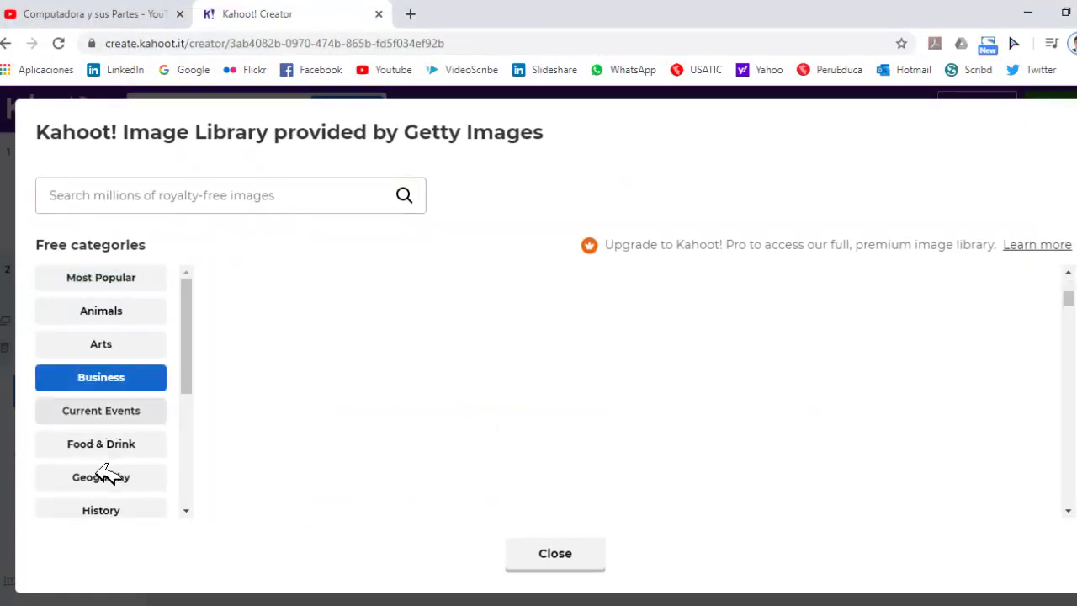
pyautogui.click(101, 414)
pyautogui.scroll(-3, 112, 461)
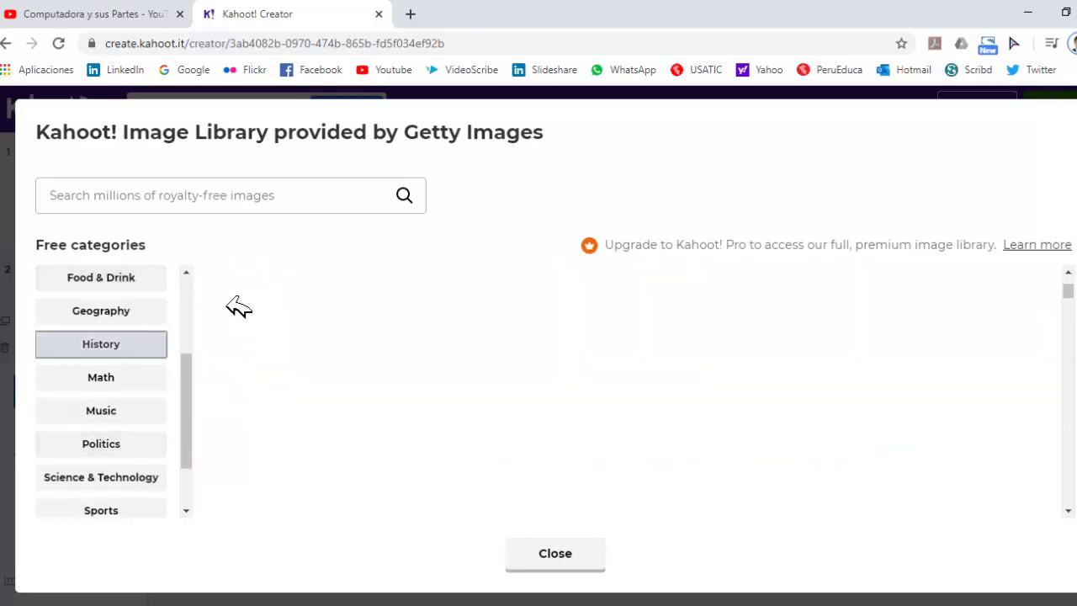
pyautogui.scroll(3, 627, 448)
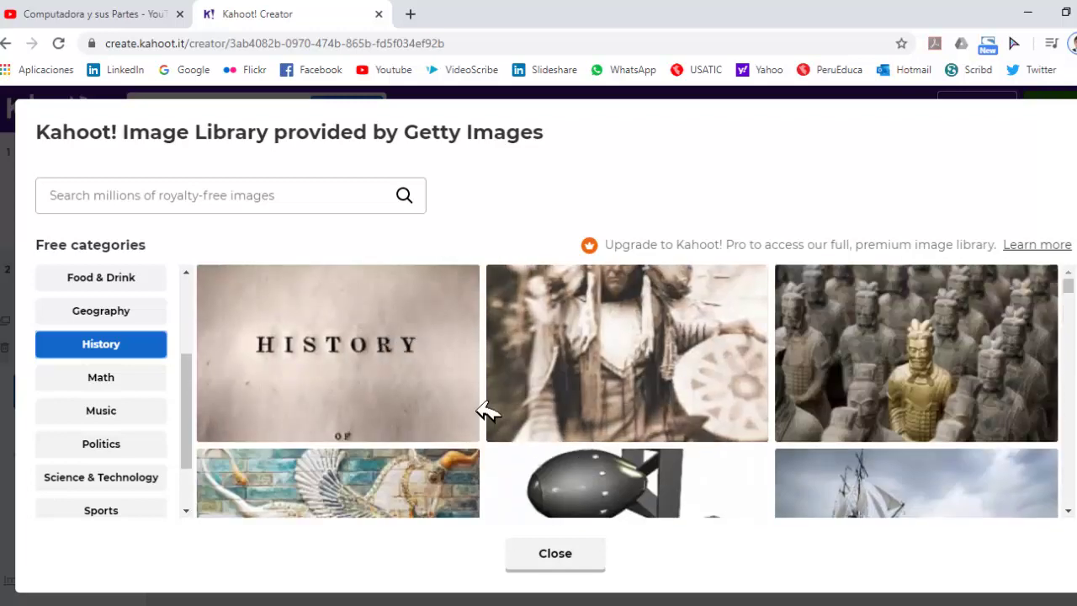
pyautogui.click(398, 368)
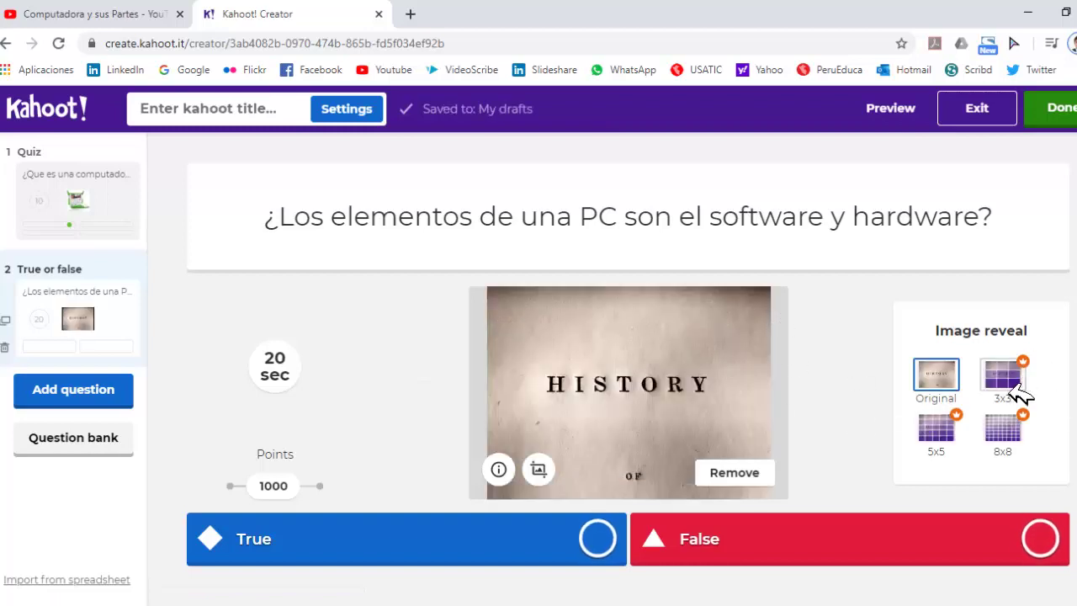
pyautogui.click(734, 473)
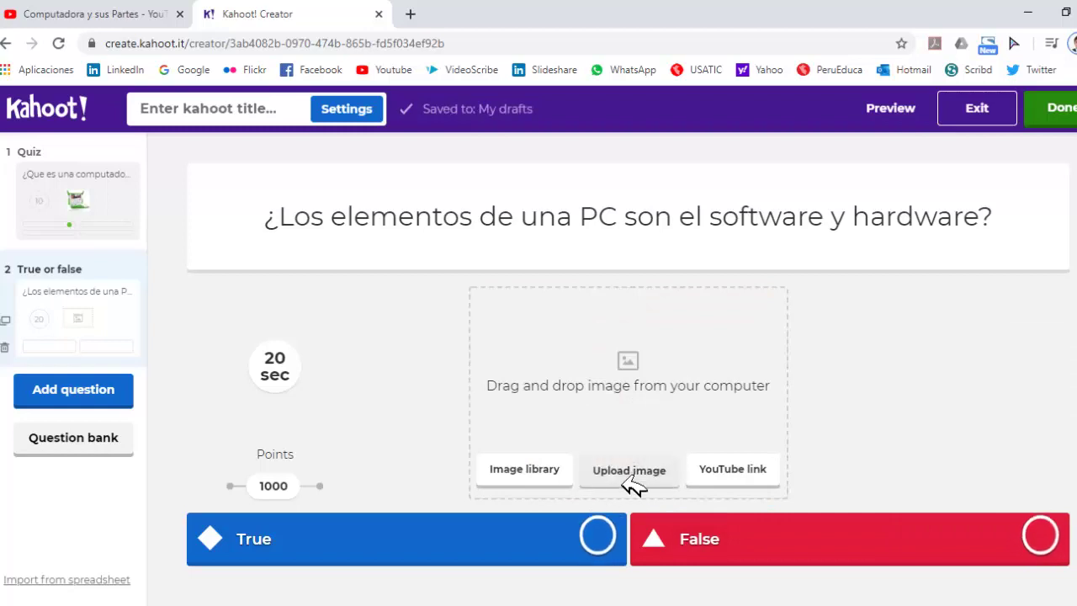
# Upload the chassis image file for the true-or-false question
pyautogui.click(629, 473)
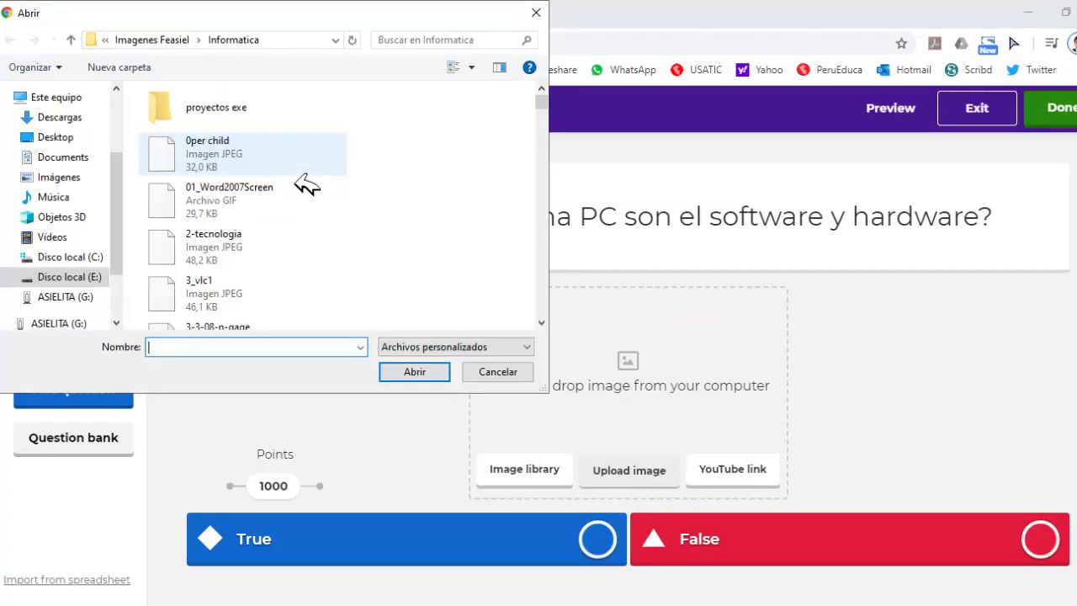
pyautogui.moveTo(543, 113); pyautogui.dragTo(556, 144)
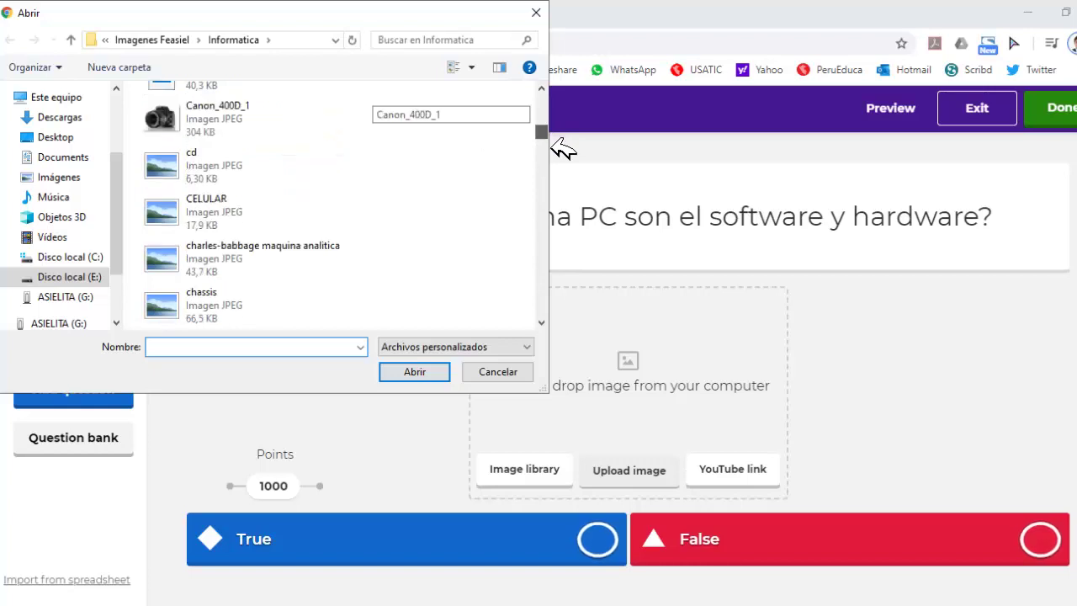
pyautogui.click(201, 324)
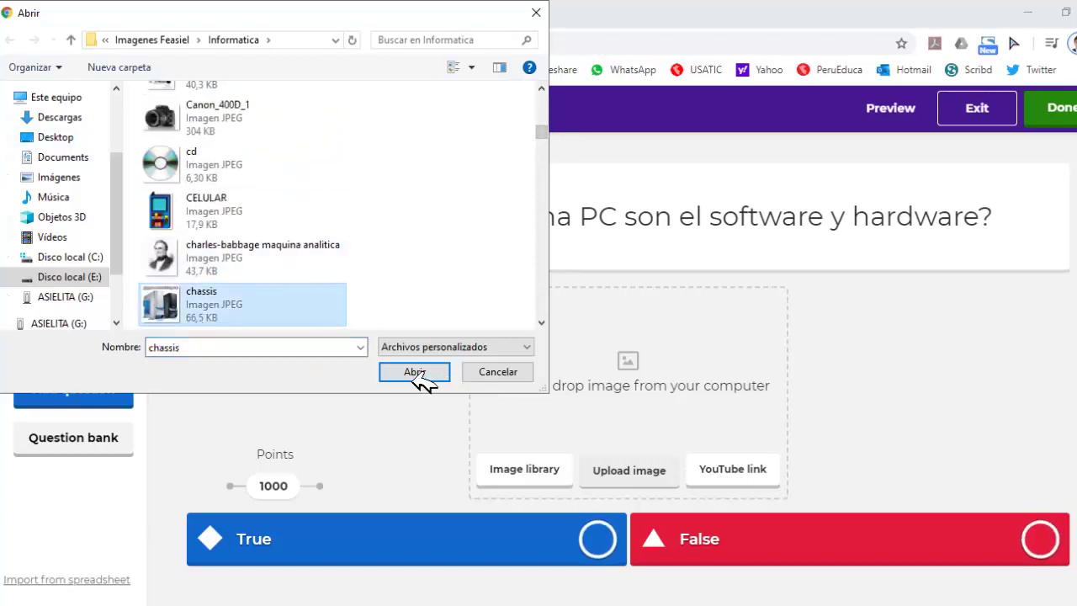
pyautogui.click(417, 373)
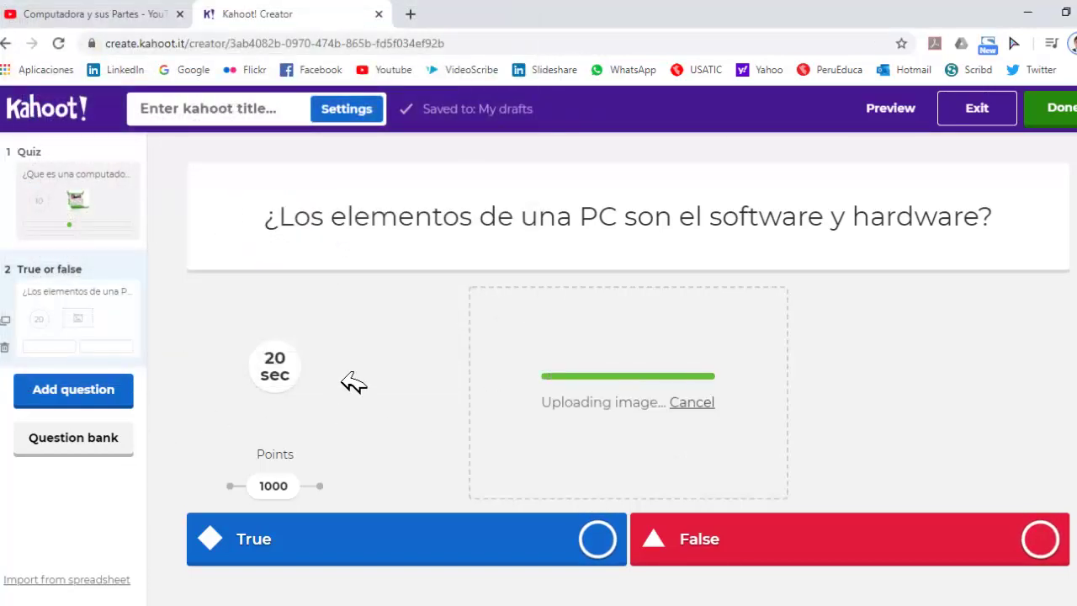
# Set a 5-second limit, mark True as correct, and finish editing to reach the title dialog
pyautogui.moveTo(303, 380)
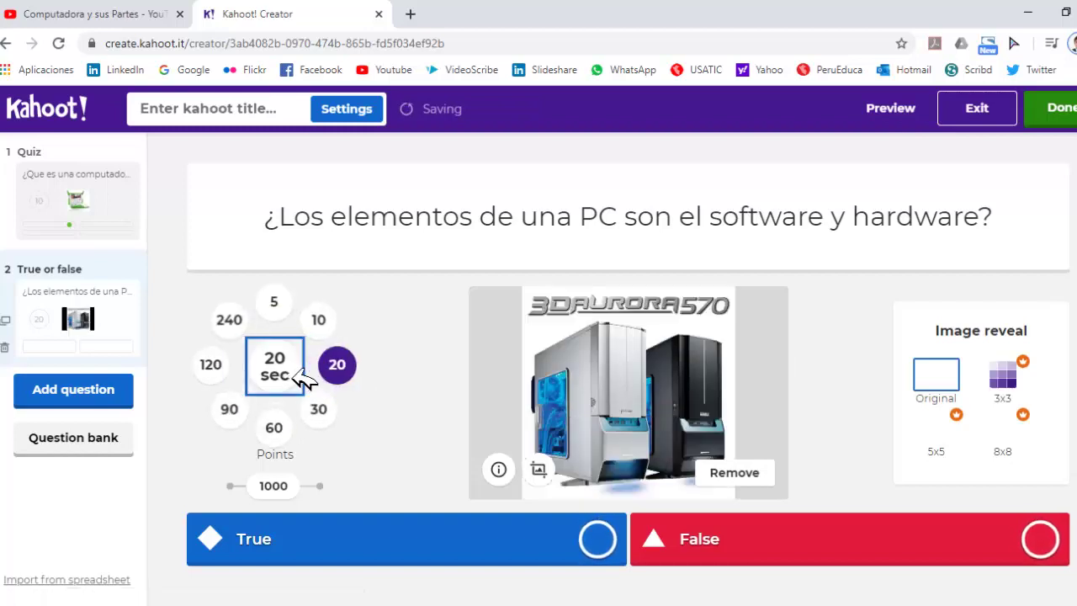
pyautogui.click(274, 301)
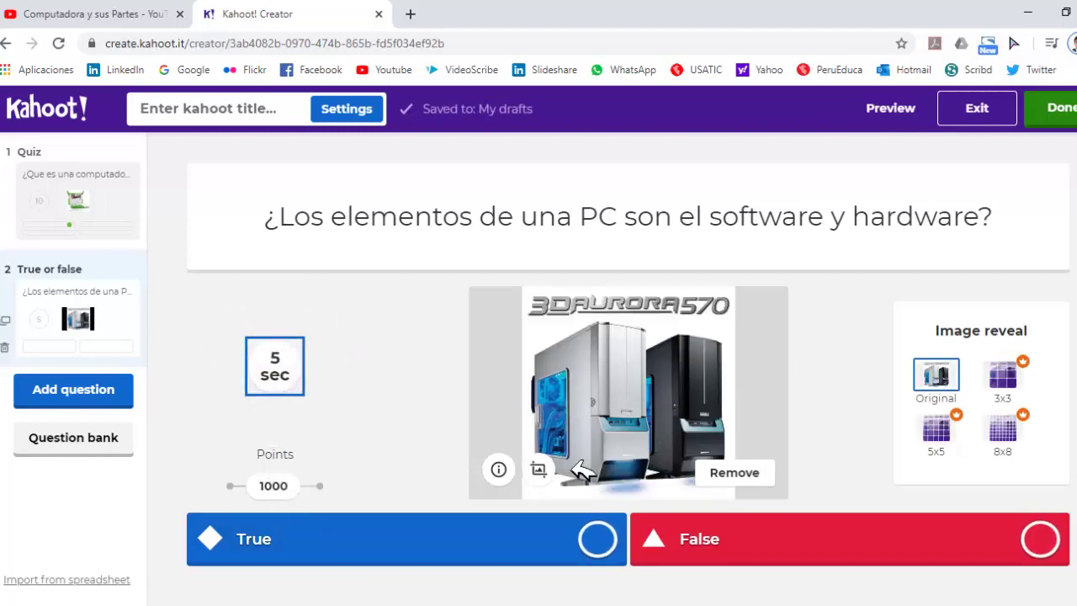
pyautogui.click(599, 539)
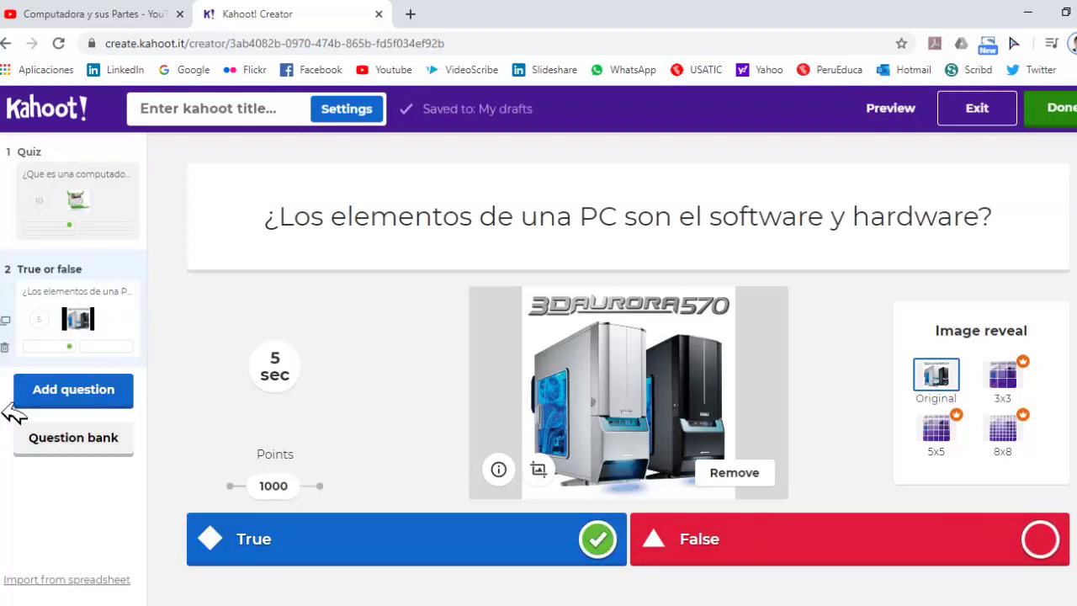
pyautogui.click(62, 455)
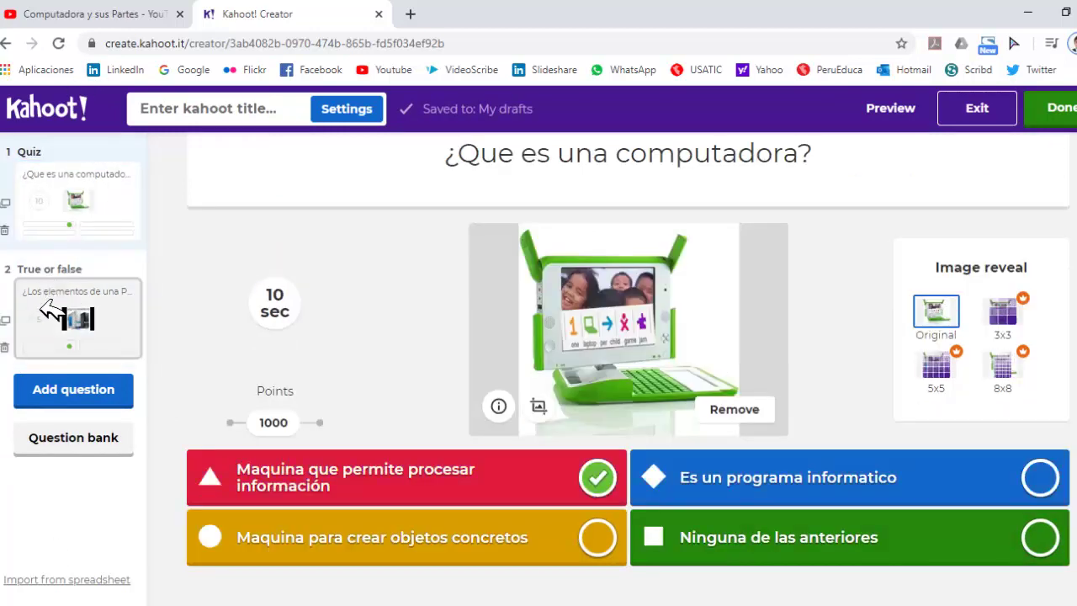
pyautogui.click(51, 303)
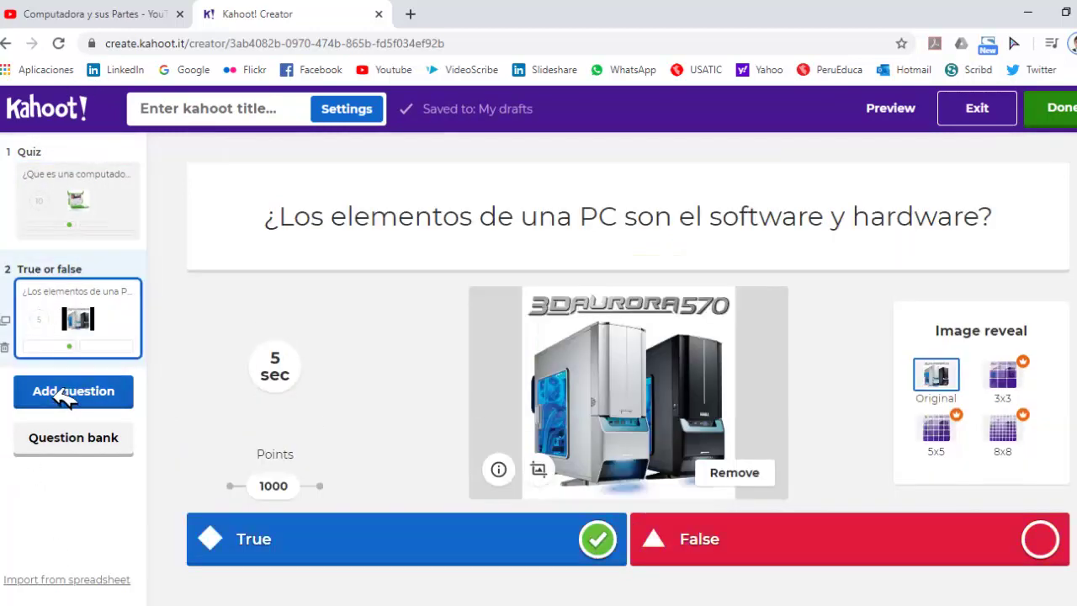
pyautogui.click(1065, 110)
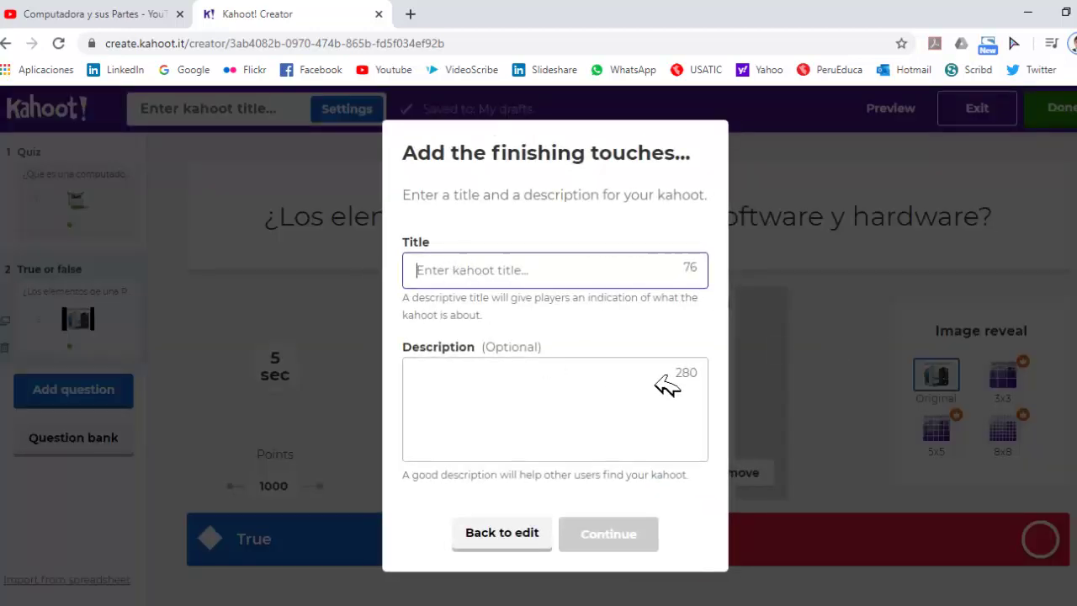
# Title the quiz 'La computadora' with description 'Conocemos la computadora' and save it to My Kahoots
pyautogui.write('La computadora')
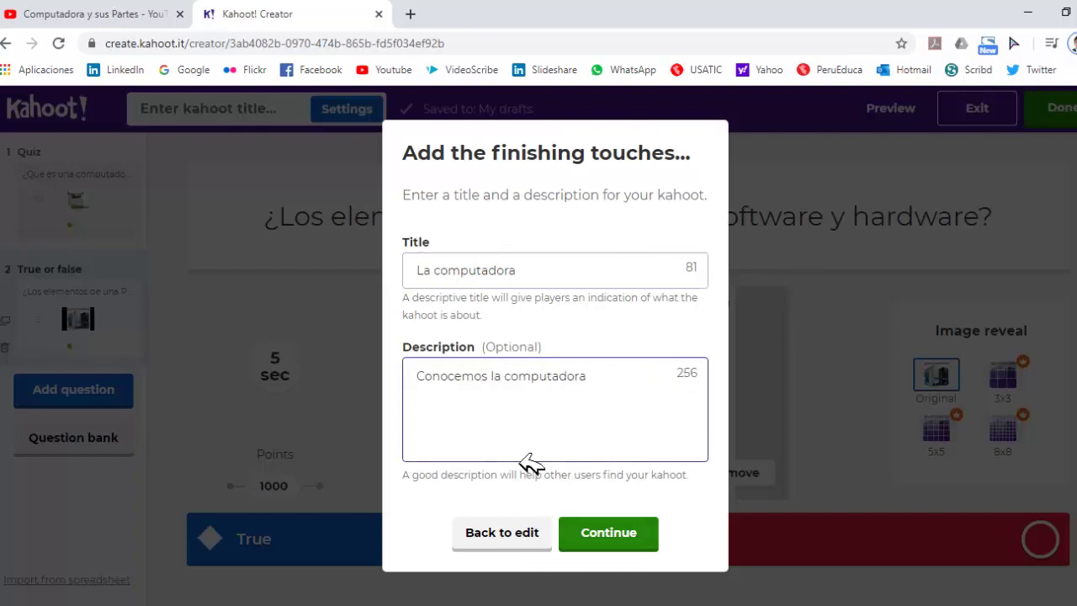
pyautogui.click(619, 545)
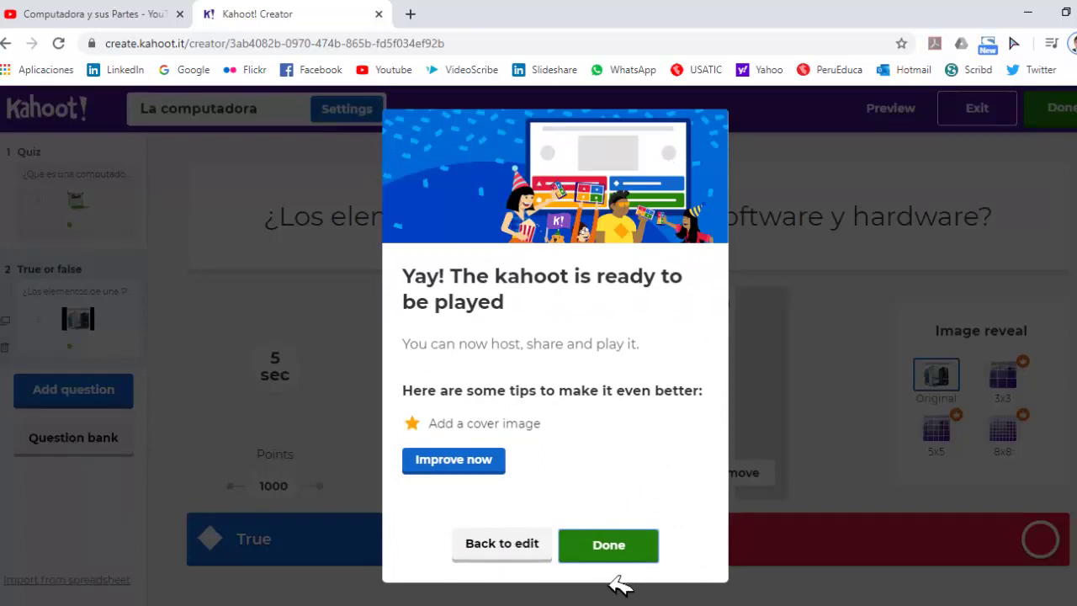
pyautogui.click(608, 548)
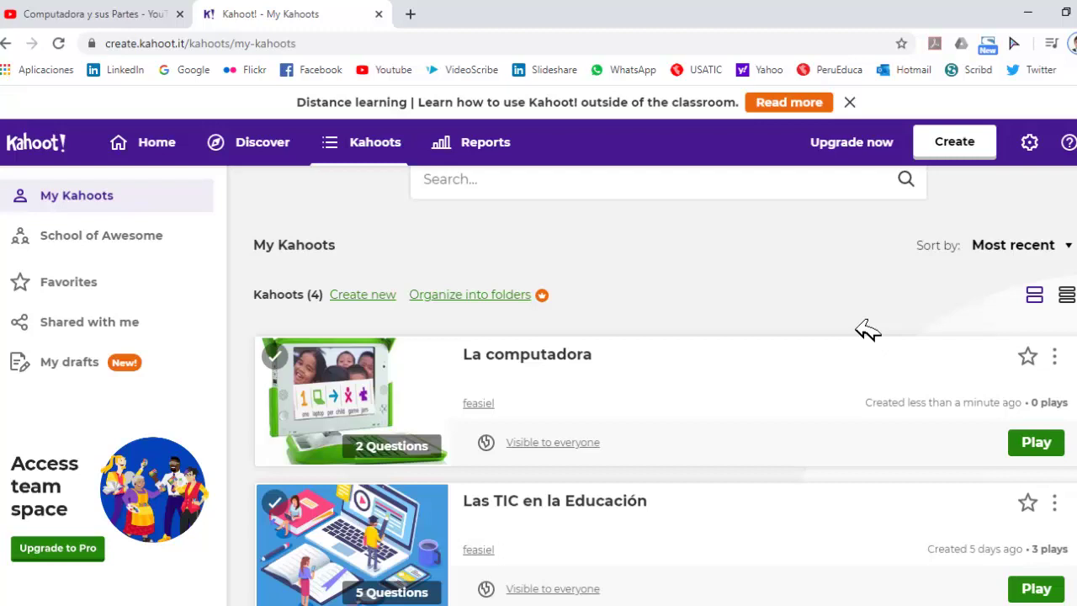
# Search Google for 'kahoot' in a new browser tab
pyautogui.click(410, 14)
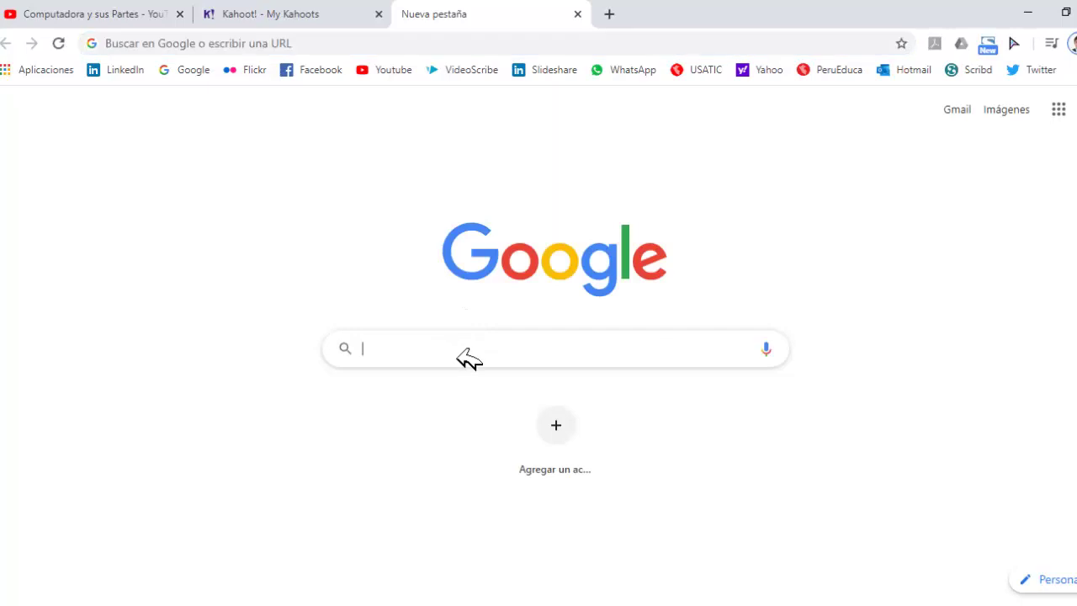
pyautogui.write('kahoot')
pyautogui.press('Return')
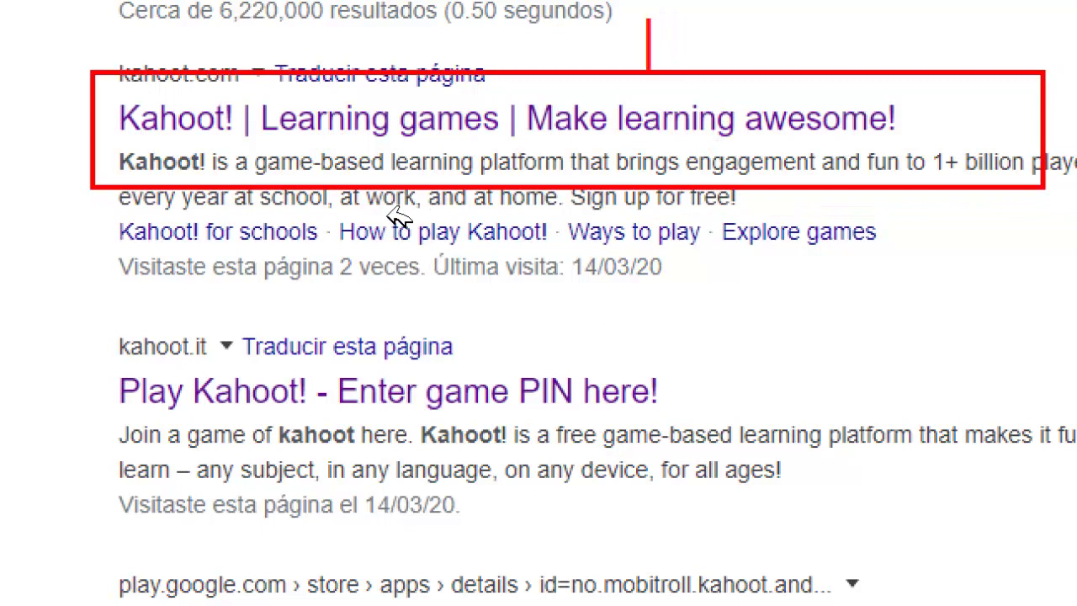
# Type 'profesores' and 'Alumnos' over the search results, then dismiss with Escape
pyautogui.write('profeso')
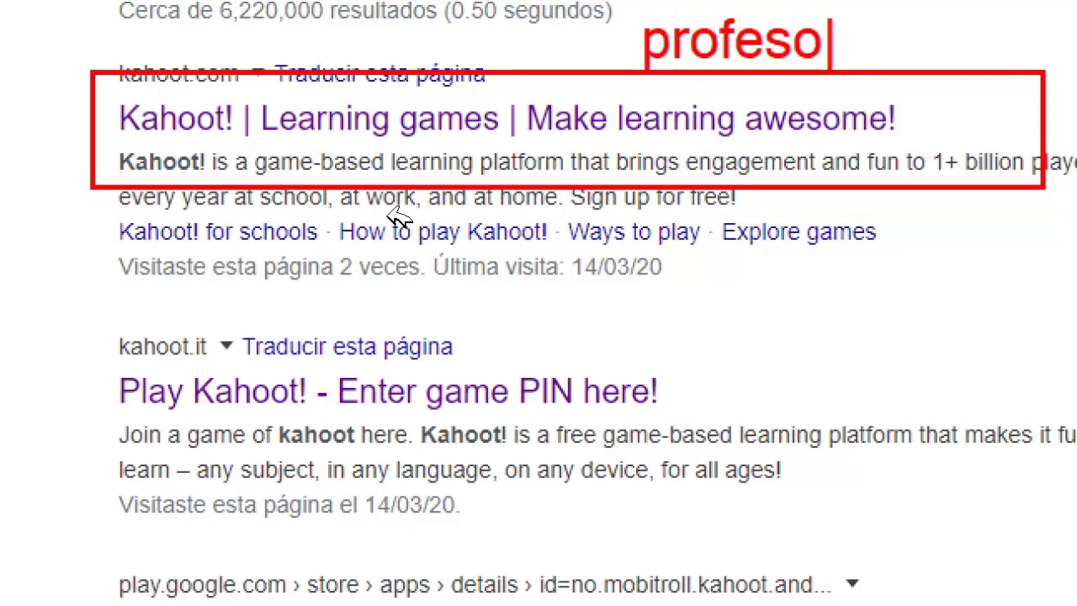
pyautogui.write('res')
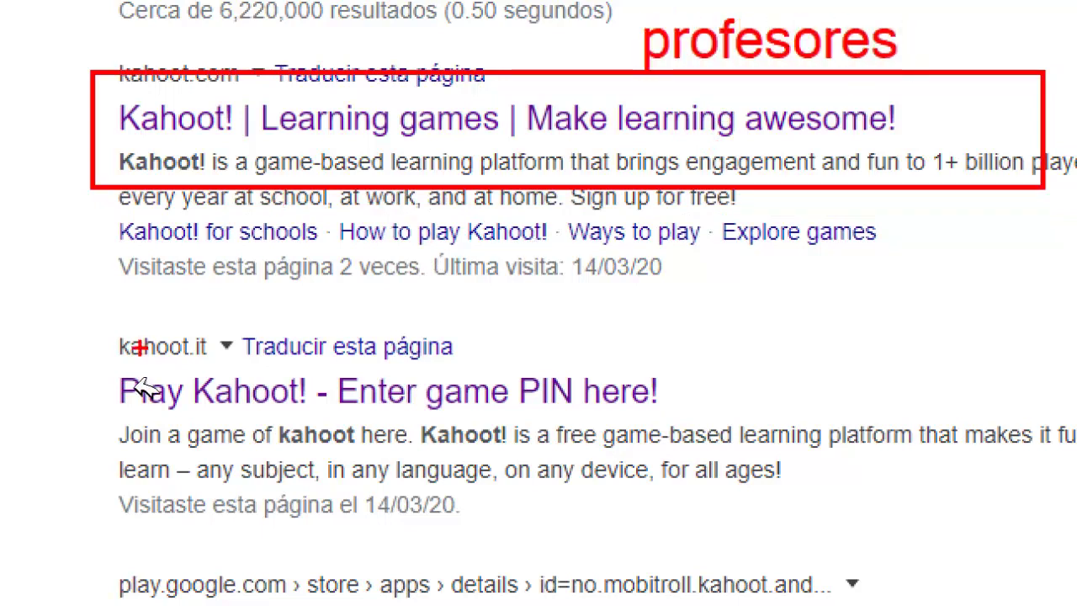
pyautogui.moveTo(79, 350)
pyautogui.mouseDown()
pyautogui.moveTo(831, 469)
pyautogui.moveTo(804, 437)
pyautogui.mouseUp()
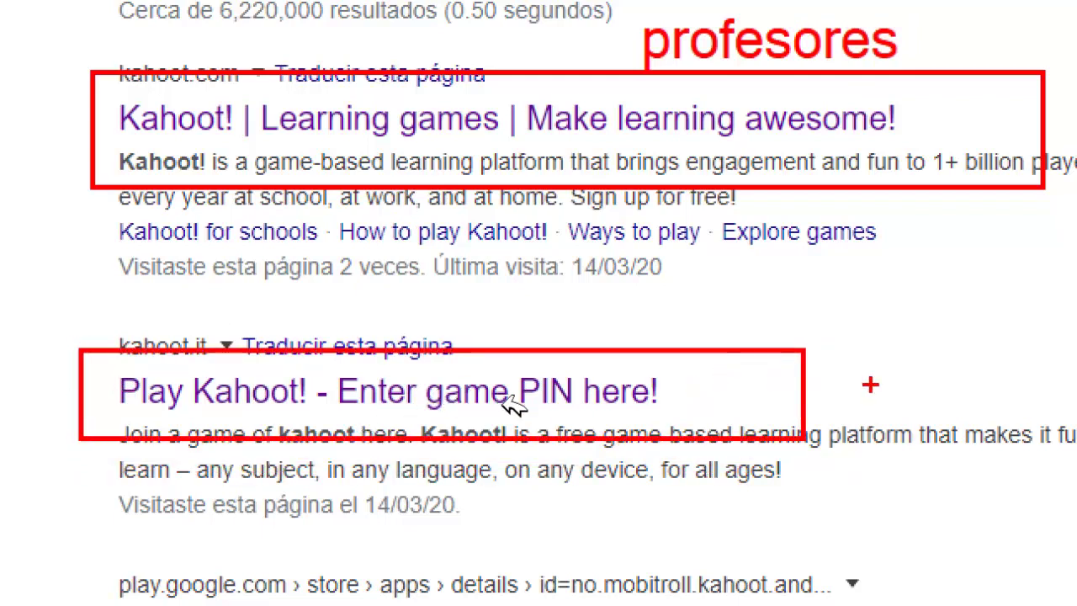
pyautogui.write('t')
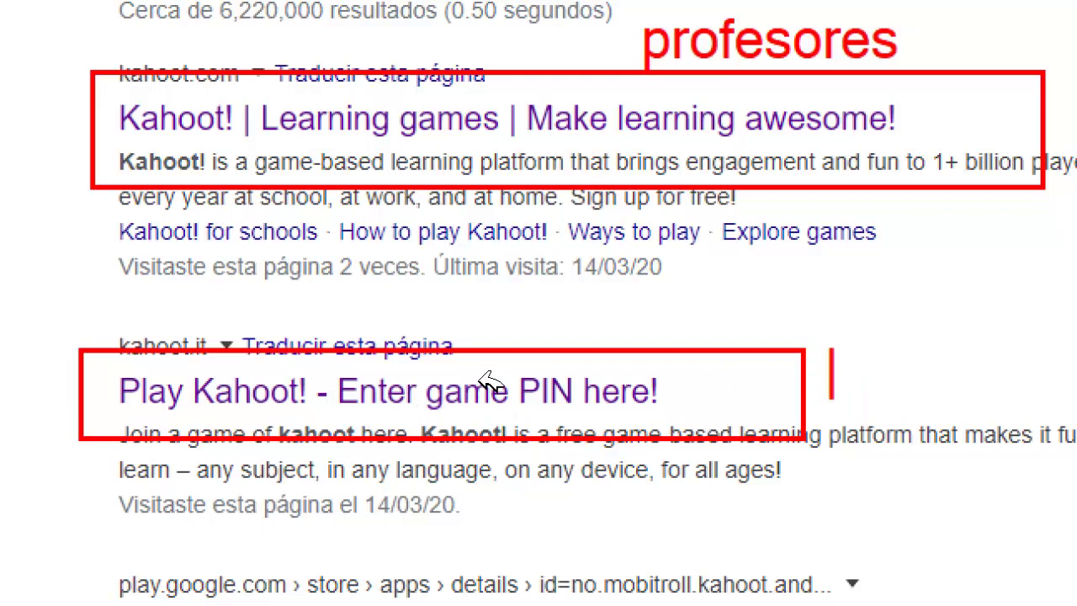
pyautogui.write('Alun')
pyautogui.press('BackSpace')
pyautogui.write('m')
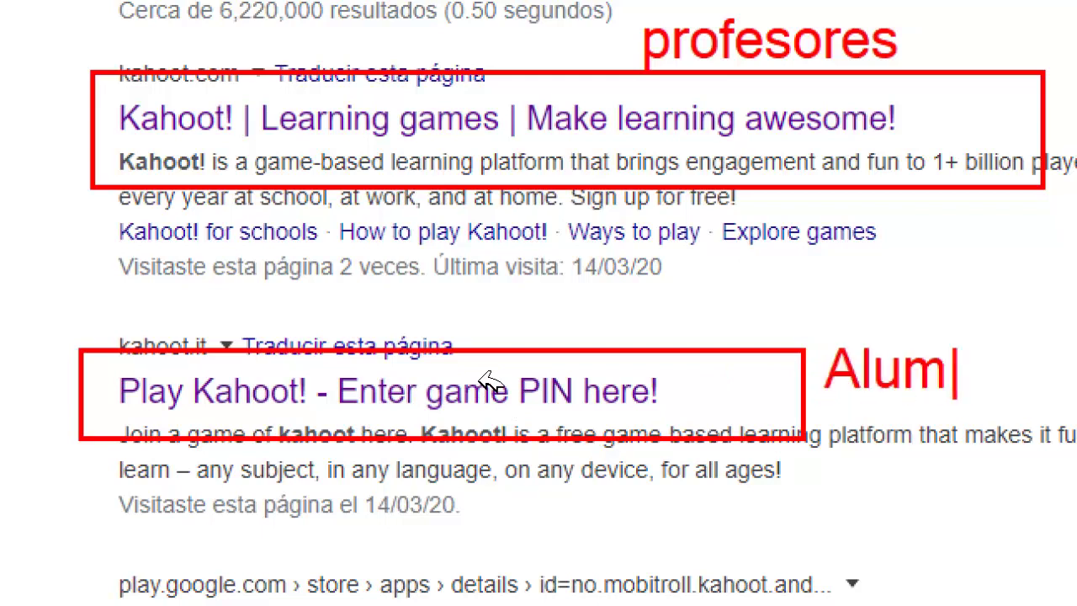
pyautogui.write('nos')
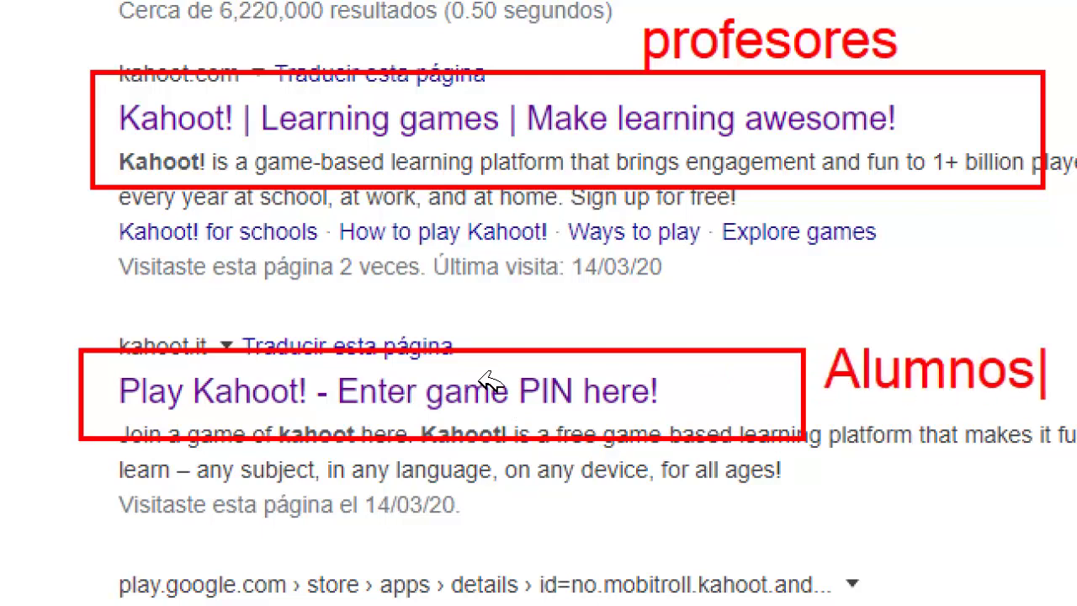
pyautogui.press('Escape')
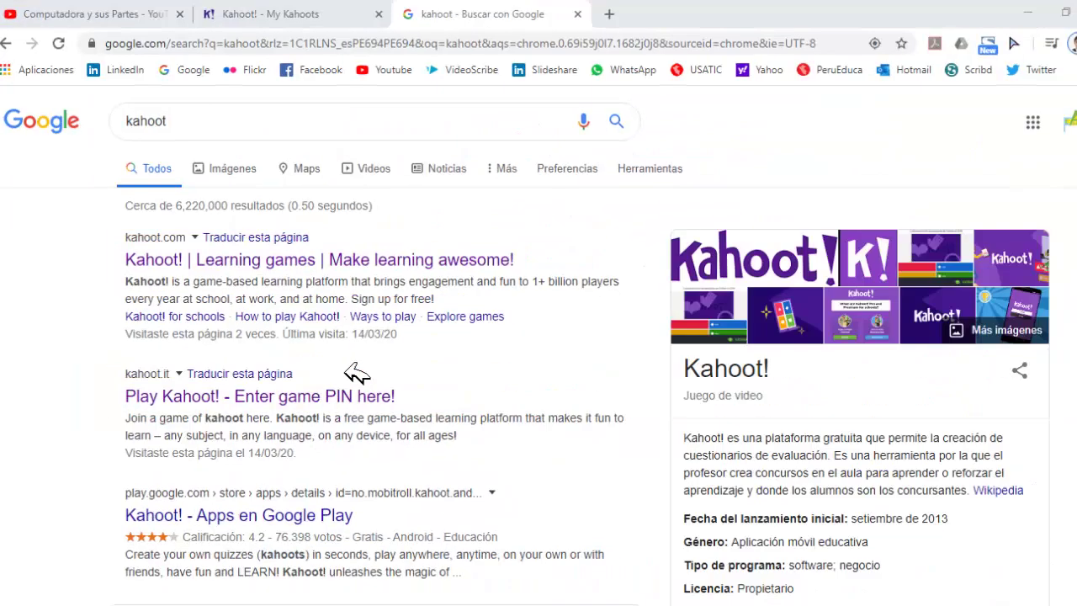
# Open the 'Play Kahoot! - Enter game PIN here!' page as a tall window at the top right, then return to My Kahoots
pyautogui.click(307, 400)
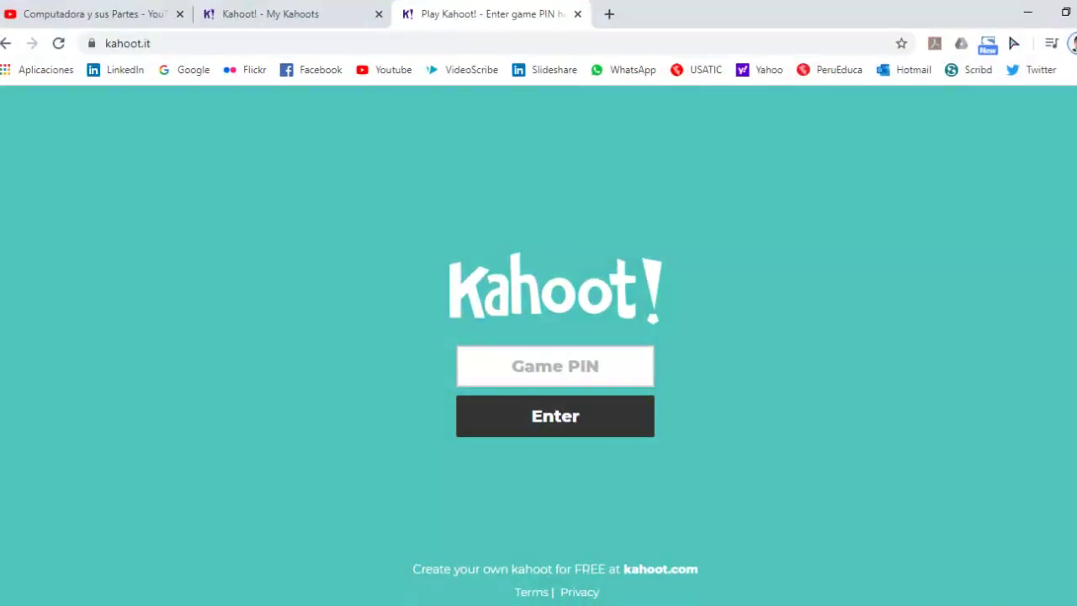
pyautogui.moveTo(557, 31); pyautogui.dragTo(788, 281)
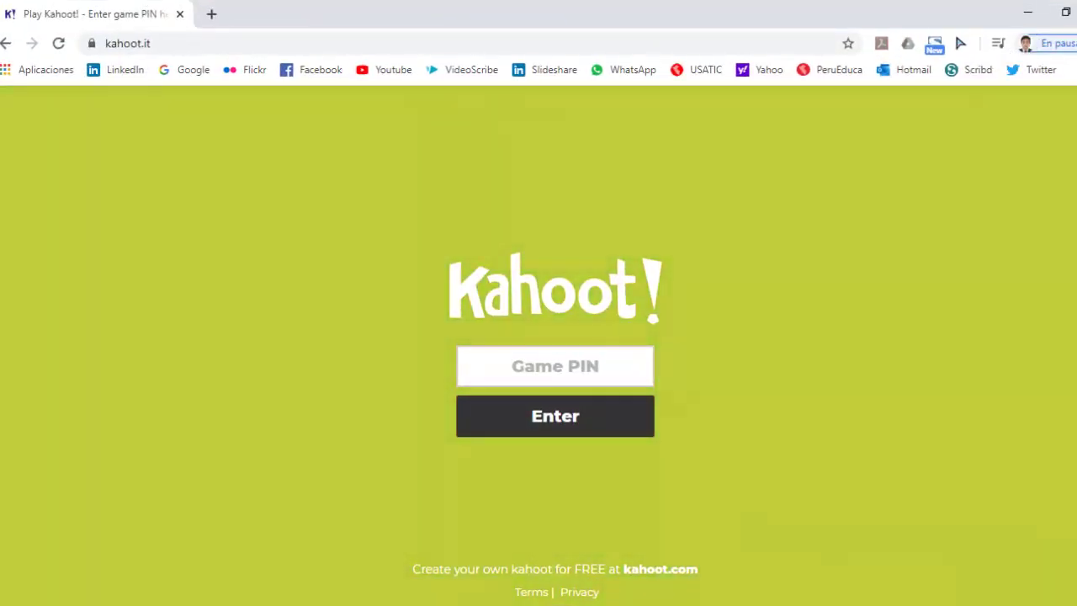
pyautogui.click(1065, 12)
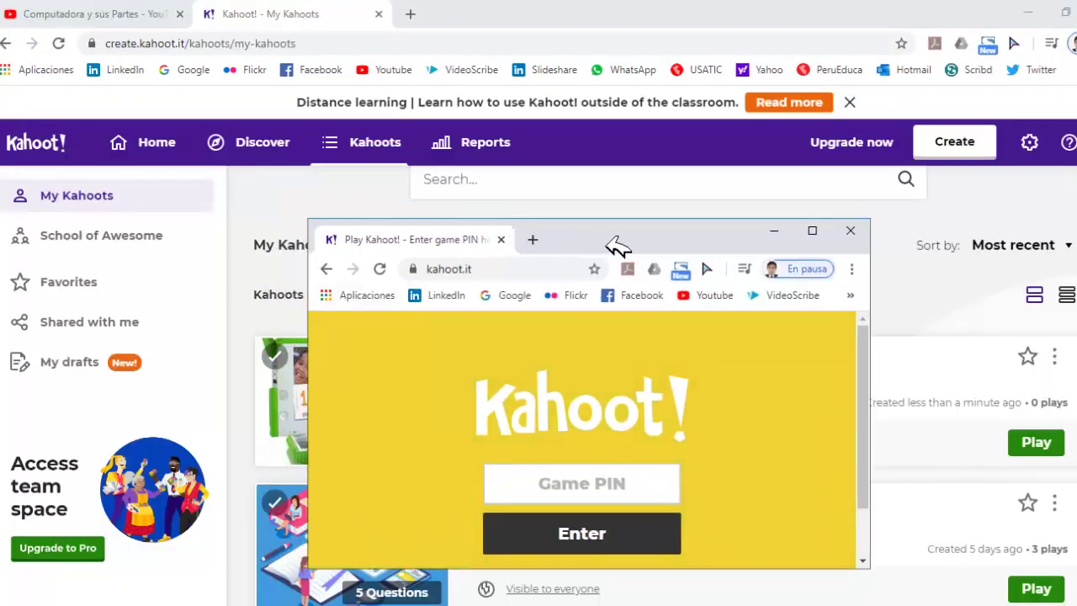
pyautogui.moveTo(615, 240); pyautogui.dragTo(873, 49)
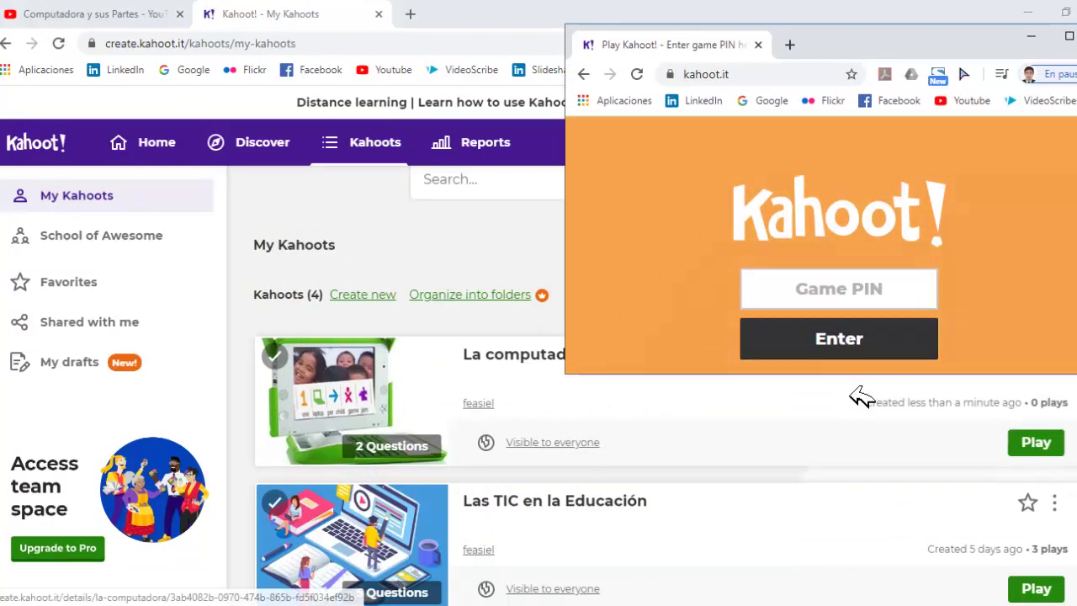
pyautogui.moveTo(859, 376); pyautogui.dragTo(859, 595)
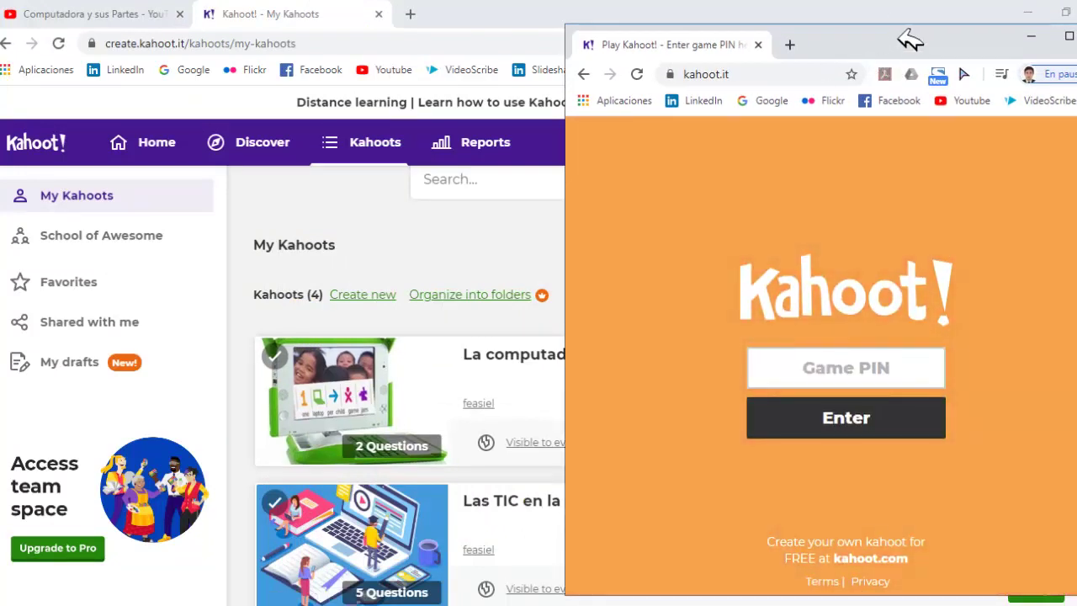
pyautogui.moveTo(910, 39); pyautogui.dragTo(904, 8)
pyautogui.click(485, 26)
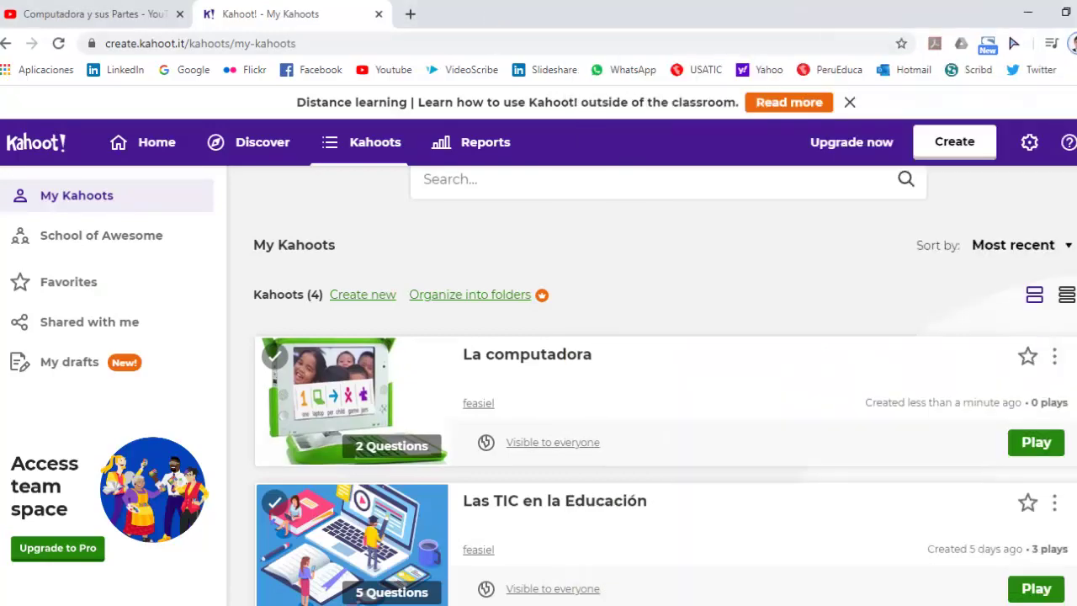